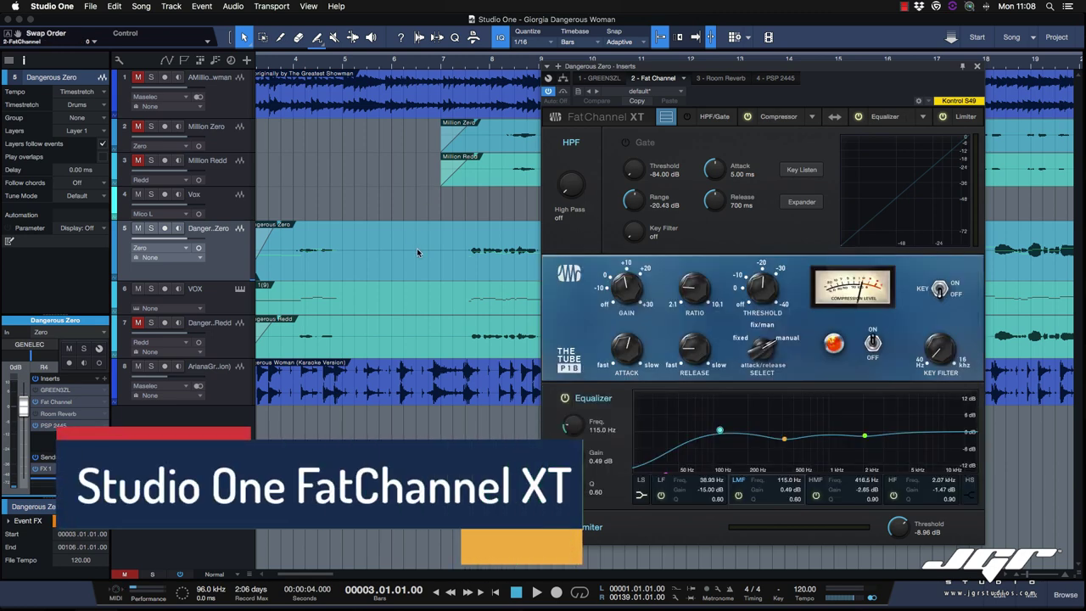
Play back the song from bar 3 with the Fat Channel active, stop it, and select the equalizer's HMF band.
key("space")
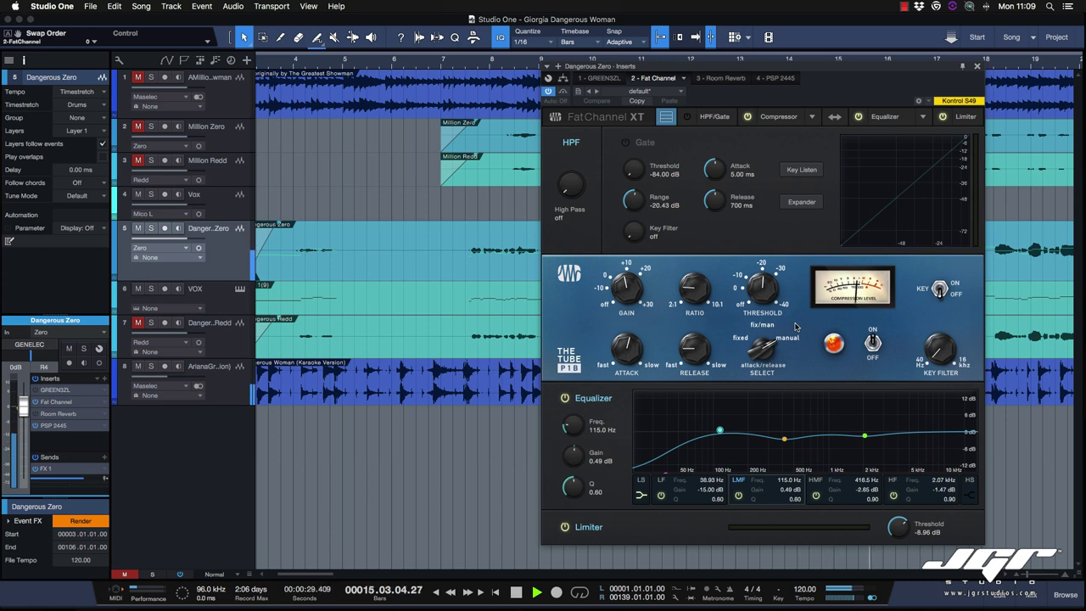
key("space")
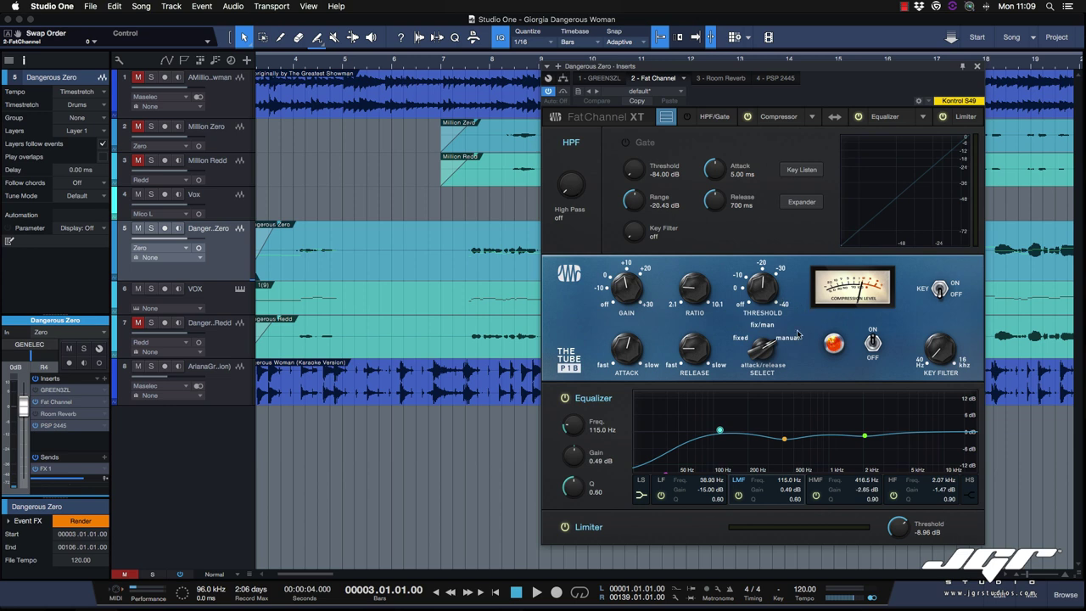
left_click(782, 437)
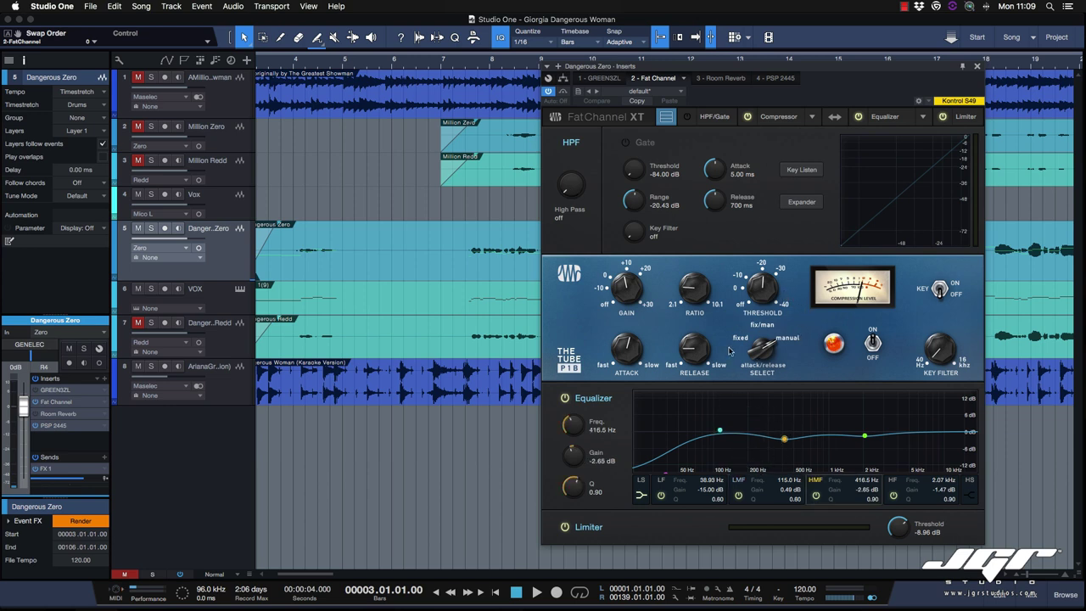
Swap the processing order in the Fat Channel so the equalizer comes before the compressor.
left_click(839, 122)
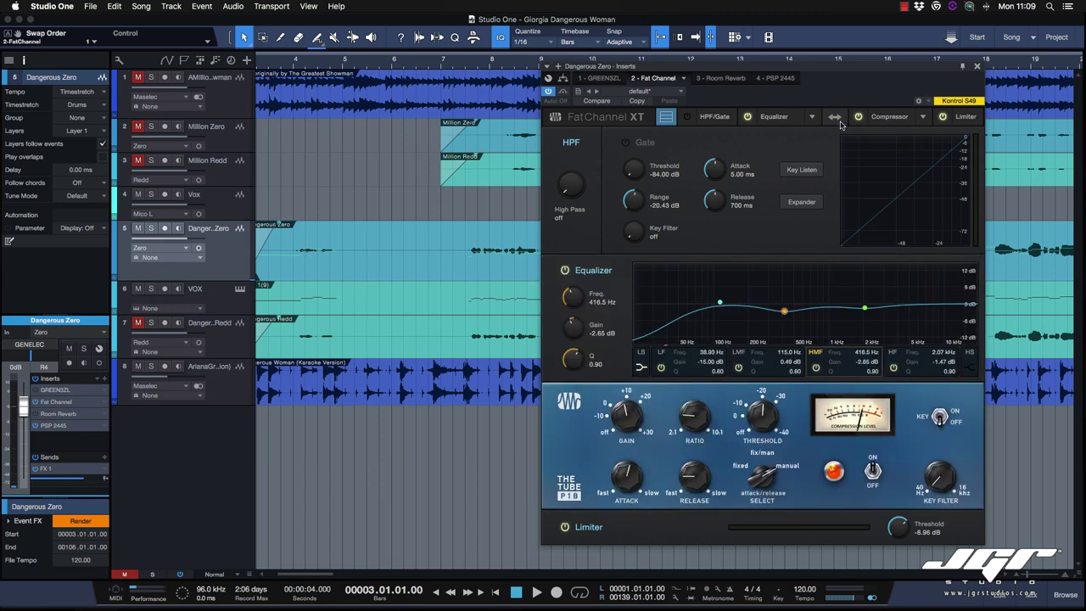
left_click(839, 123)
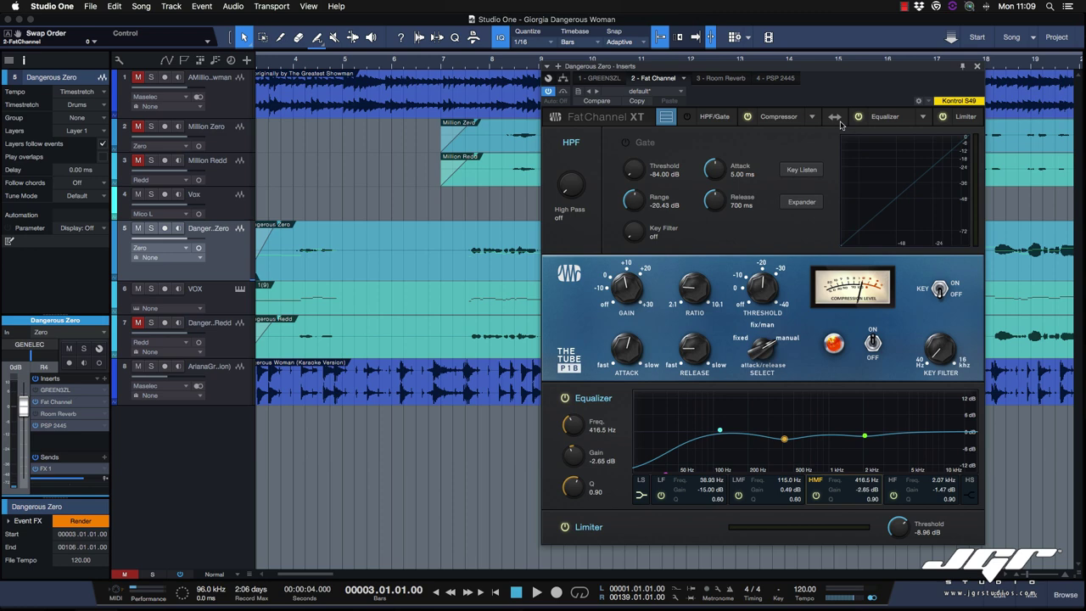
left_click(836, 118)
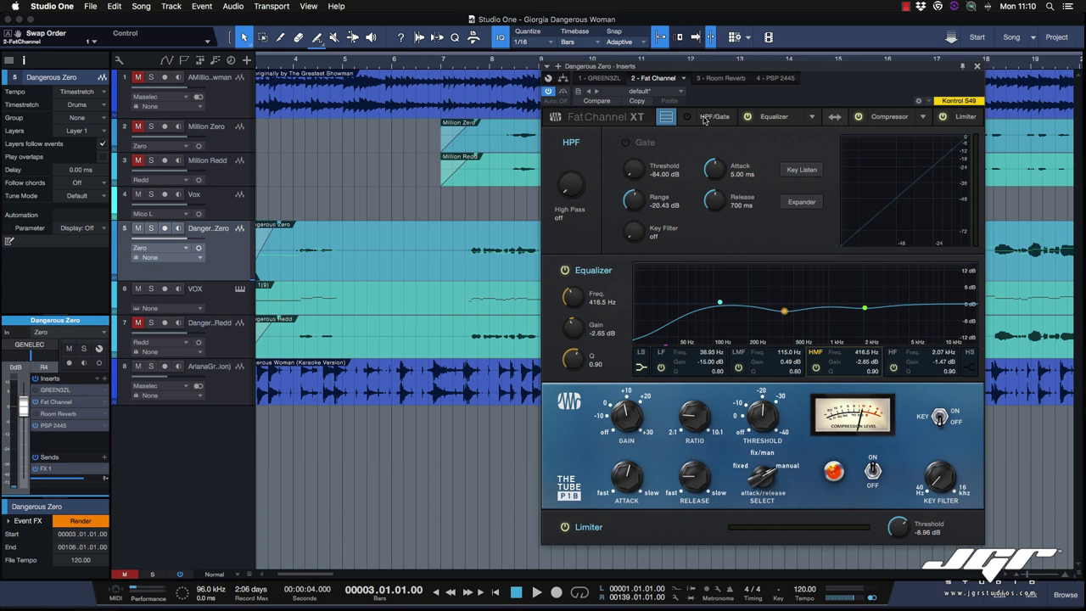
View the HPF/Gate, Equalizer and Compressor sections individually, and return to the view showing all sections together.
left_click(687, 117)
left_click(687, 117)
left_click(666, 117)
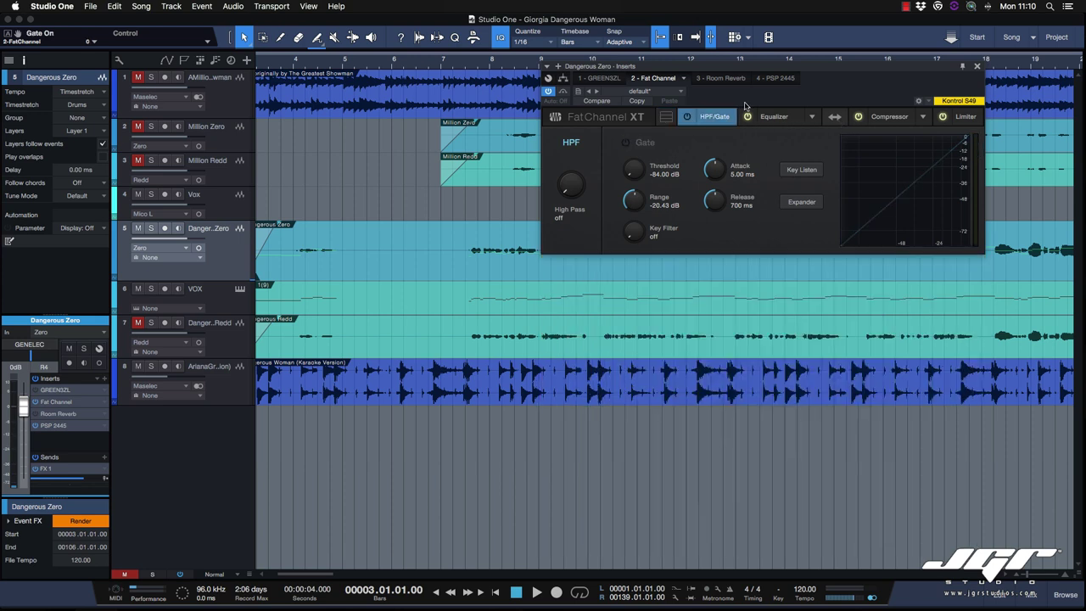
left_click(773, 116)
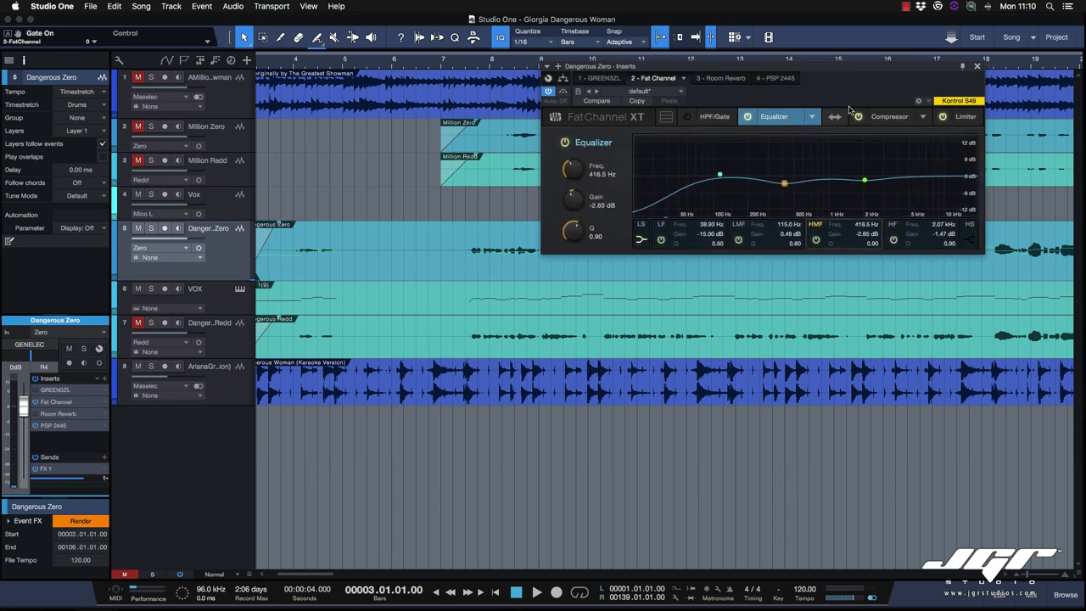
left_click(890, 117)
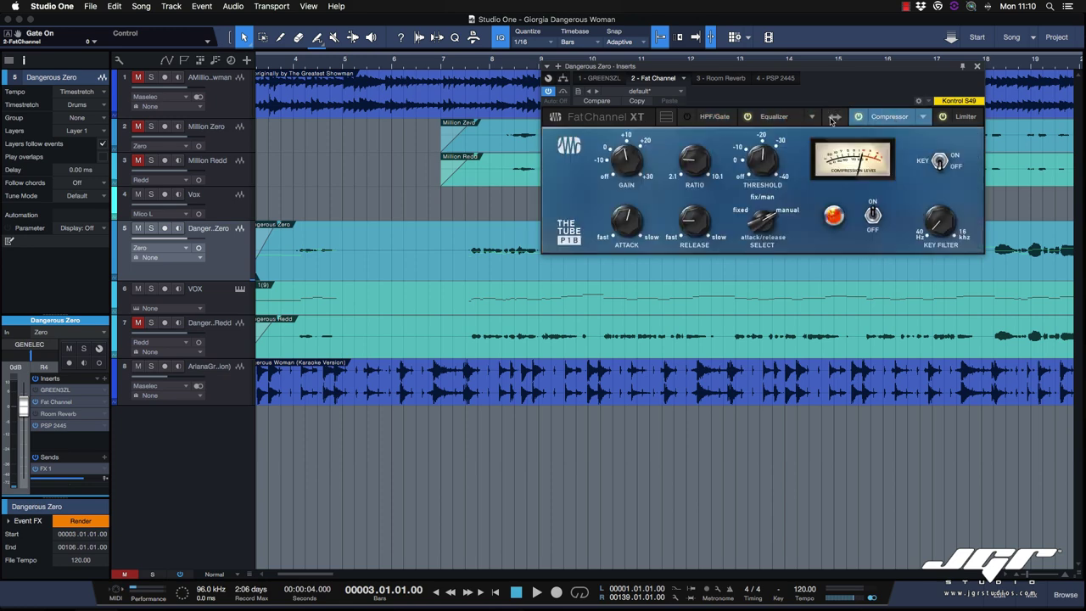
left_click(791, 120)
left_click(665, 117)
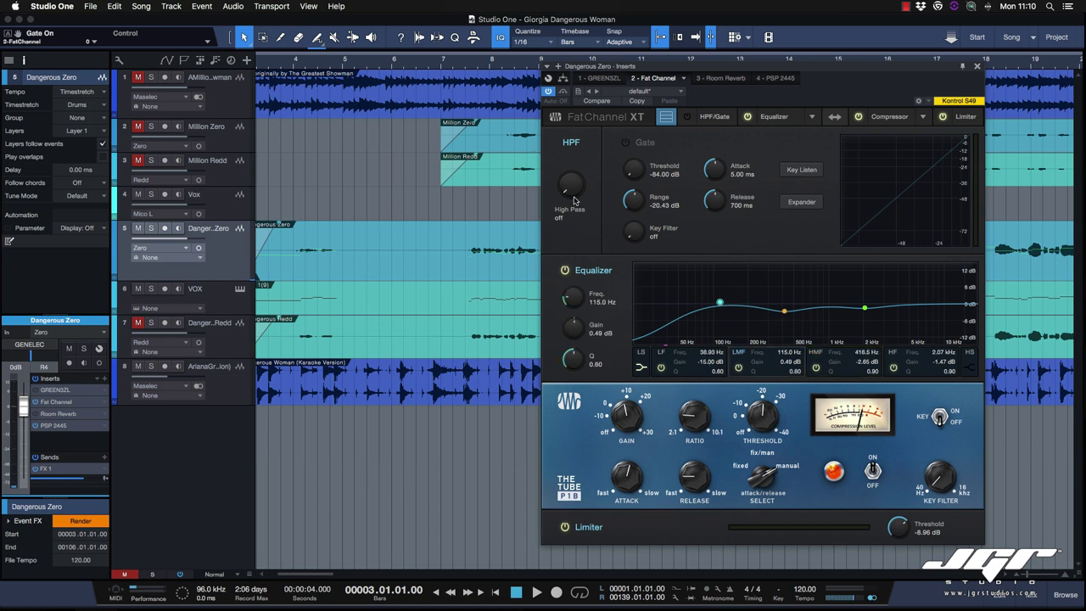
Set the high-pass filter to 51 Hz and move the equalizer's LF band to 96.03 Hz and LMF band to 209.2 Hz at 0.69 dB.
mouse_move(573, 194)
left_mouse_down()
mouse_move(570, 160)
mouse_move(572, 173)
left_mouse_up()
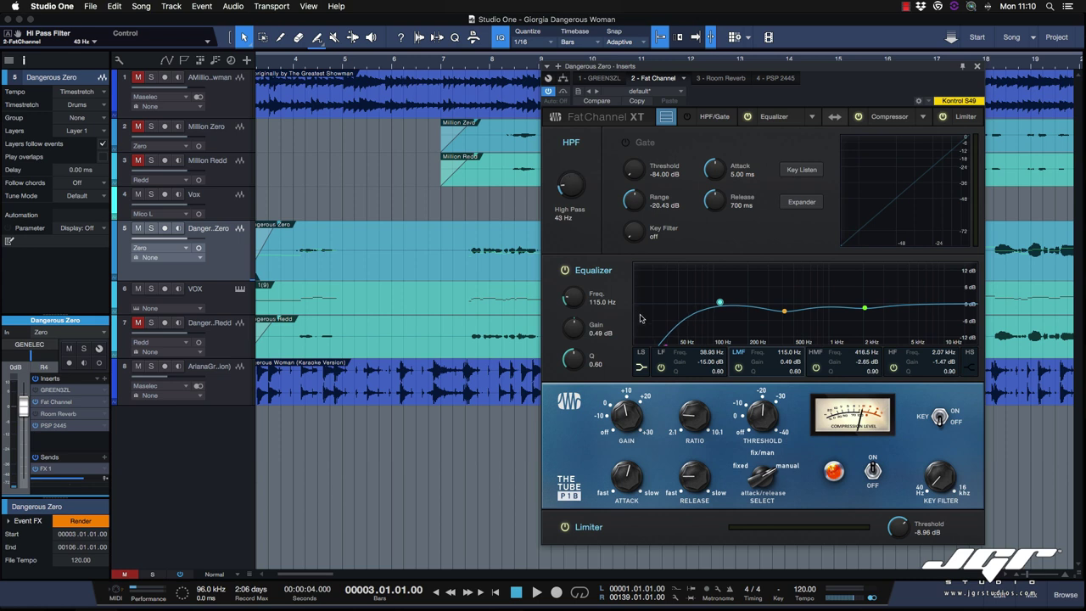
left_click(663, 349)
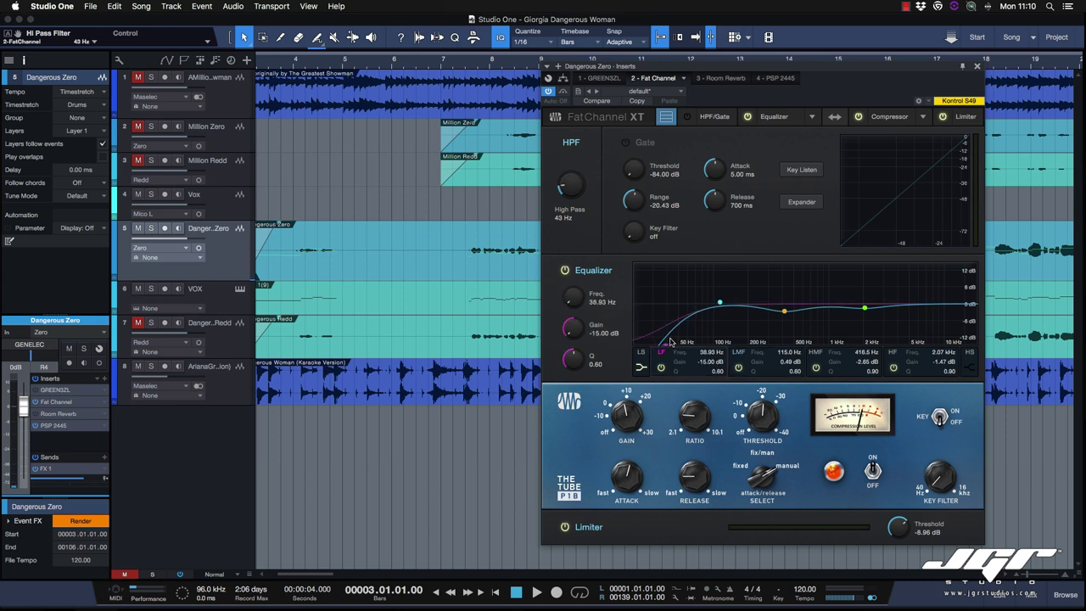
left_click_drag(670, 341, 750, 303)
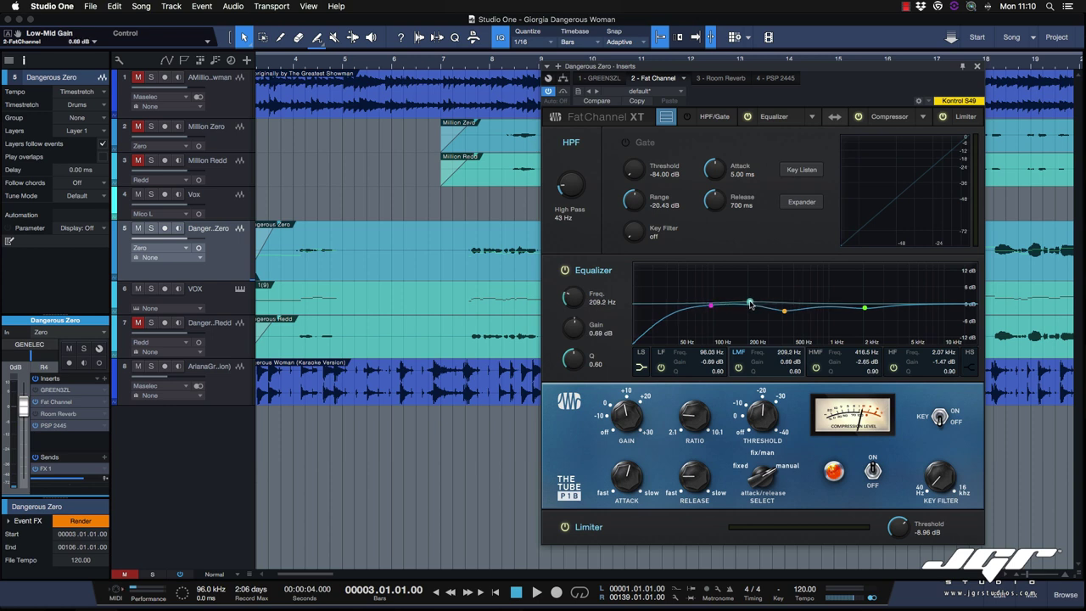
left_click(711, 305)
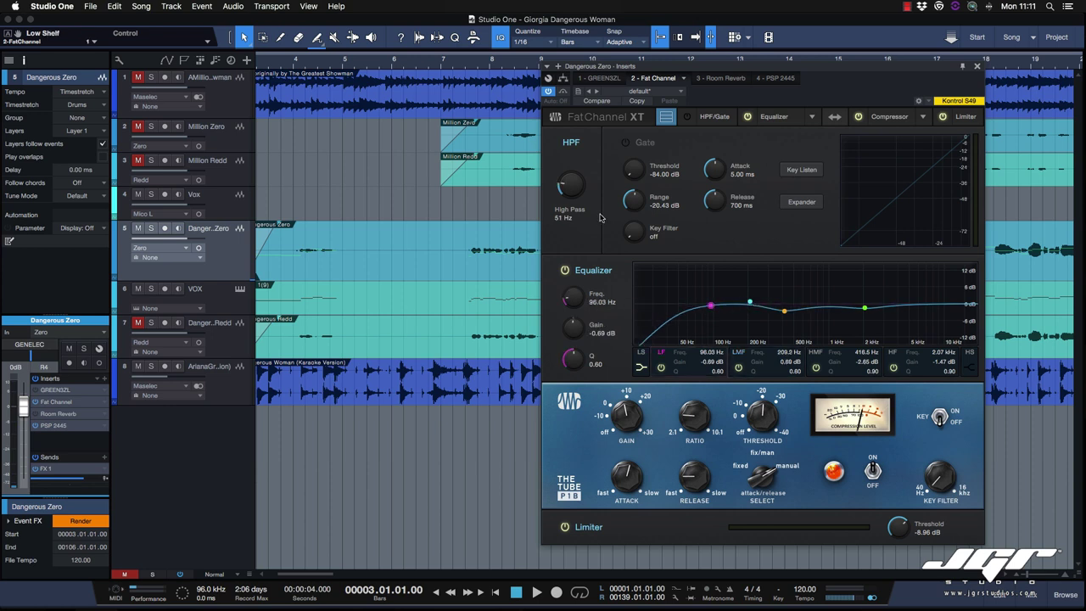
Enable the gate and place the playhead at bar 7, beat 2, with the plug-in window shifted off the waveforms.
left_click(626, 143)
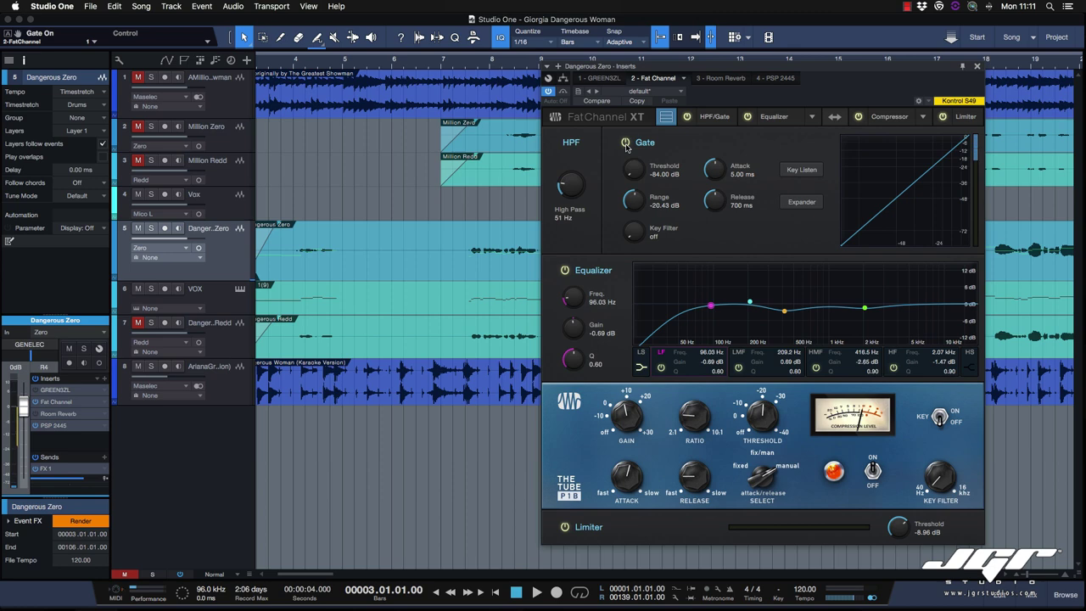
left_click_drag(654, 67, 712, 67)
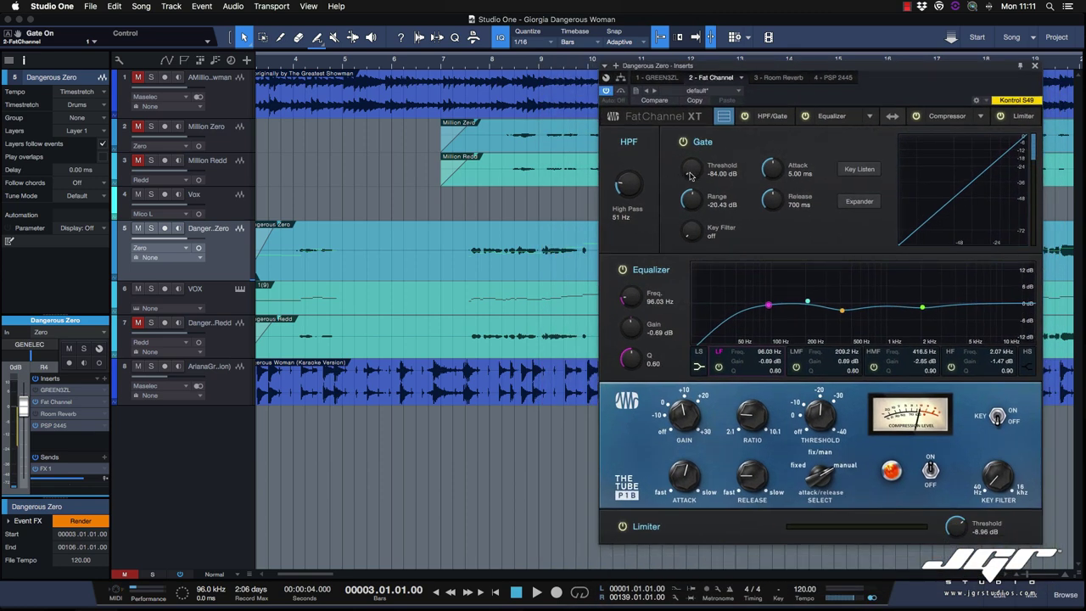
left_click(450, 62)
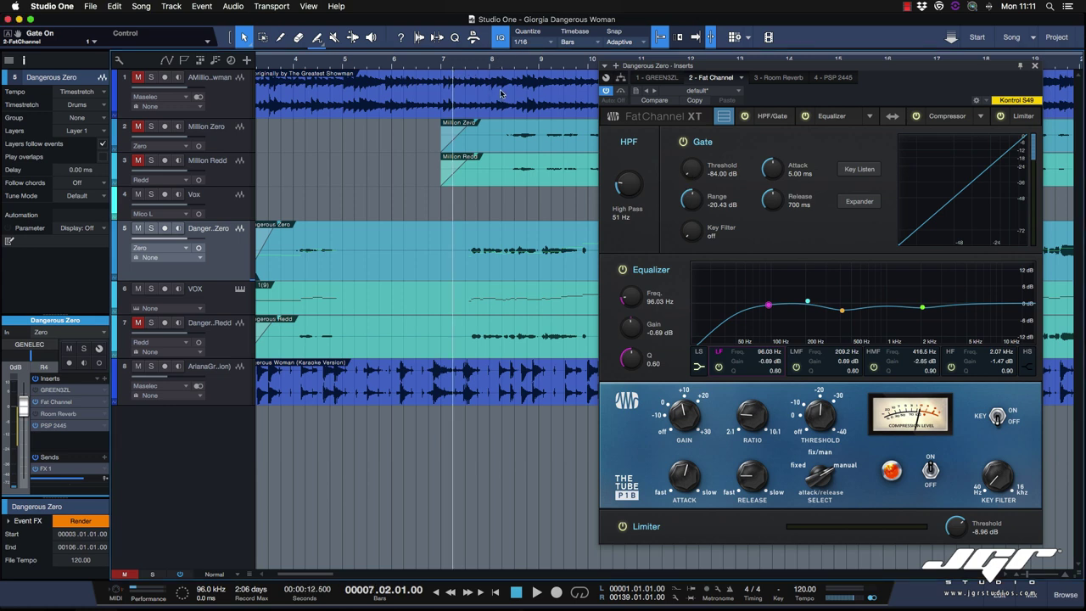
Set the gate's attack to 0.45 ms and, while listening to the vocal, bring its threshold to -34.86 dB.
left_click_drag(689, 170, 685, 142)
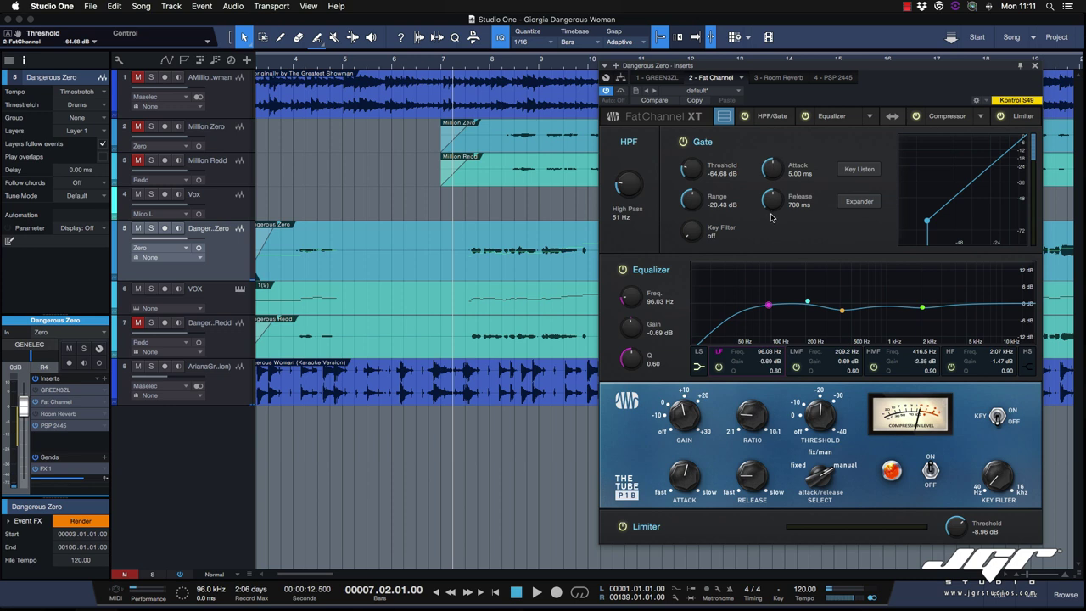
left_click_drag(770, 168, 770, 193)
key("space")
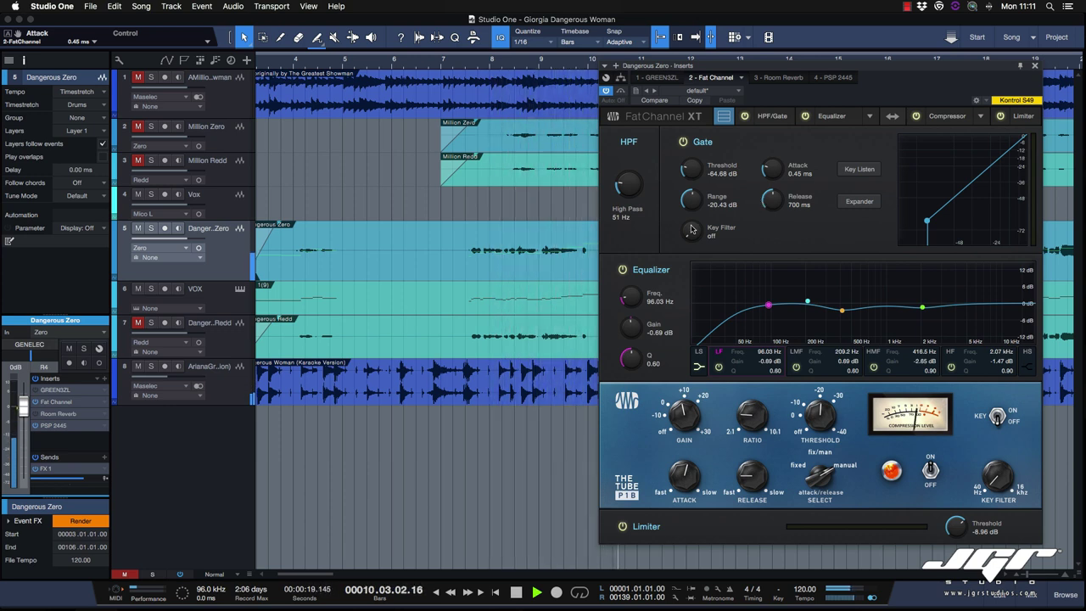
left_click_drag(691, 166, 697, 137)
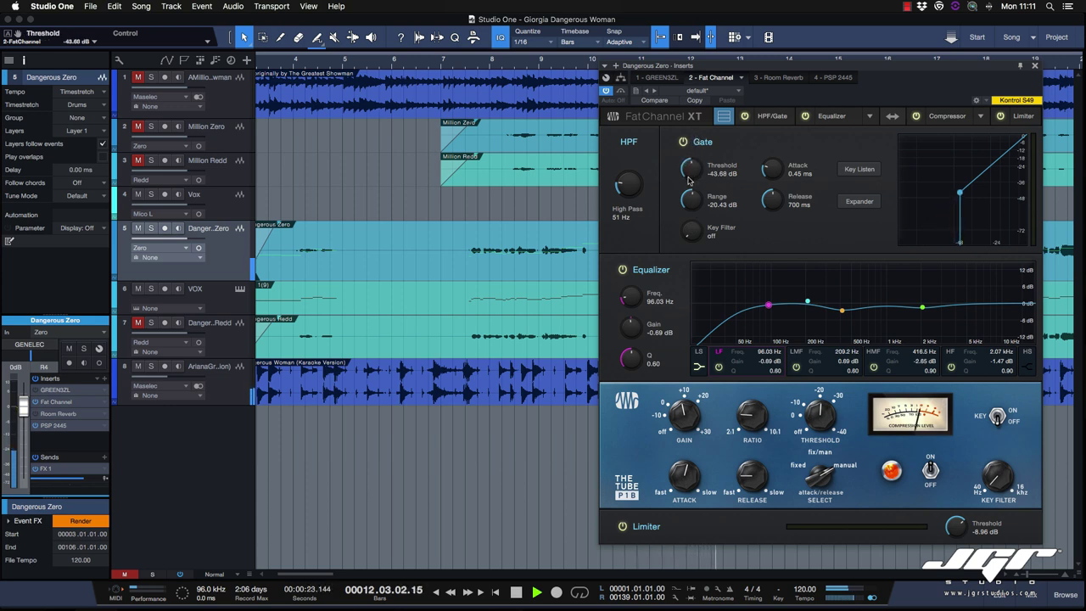
left_click_drag(689, 179, 688, 166)
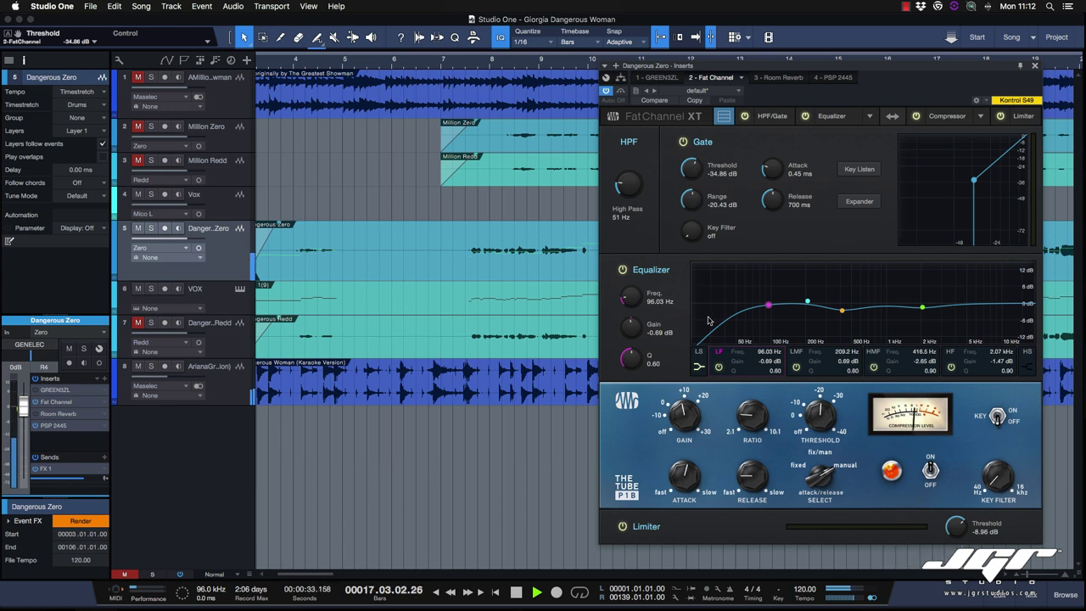
key("space")
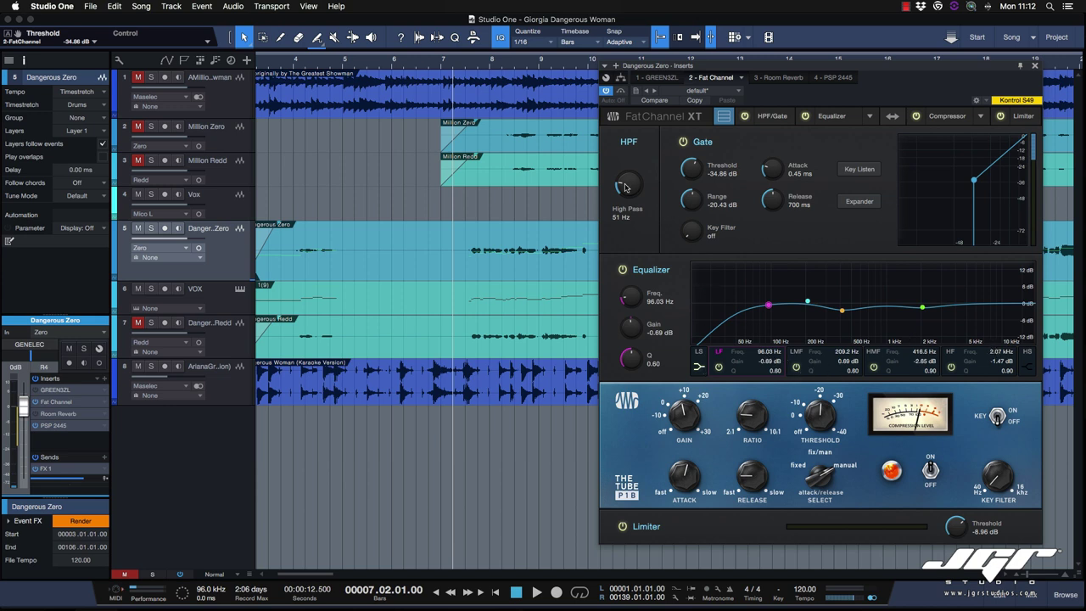
Set the high-pass filter to 49 Hz, make the HF band a high shelf at 3.11 kHz with 1.47 dB gain, and audition it.
scroll(624, 188, "down", 2)
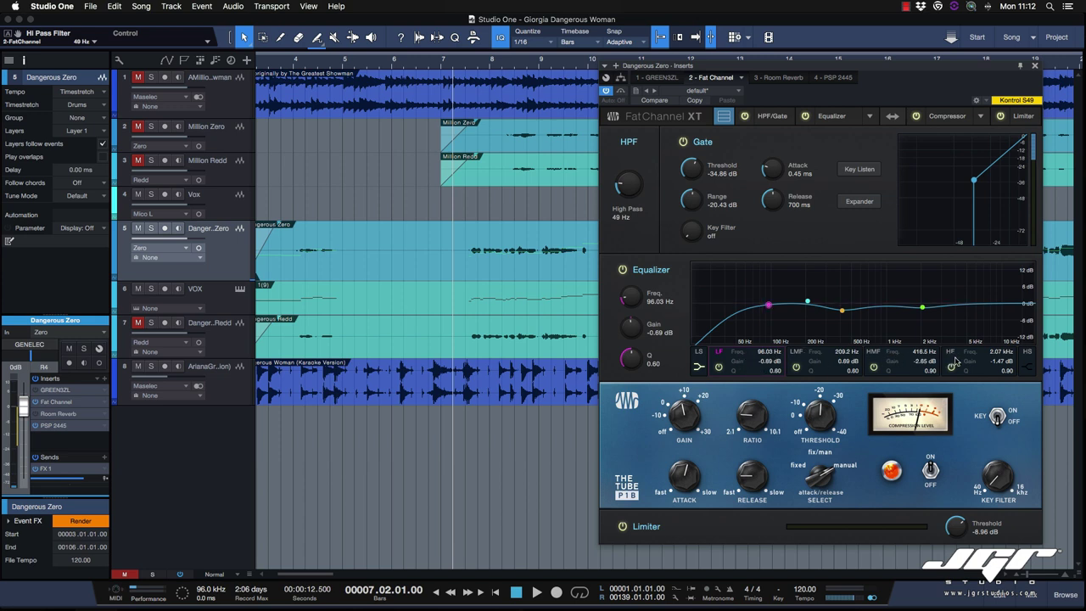
left_click(1028, 367)
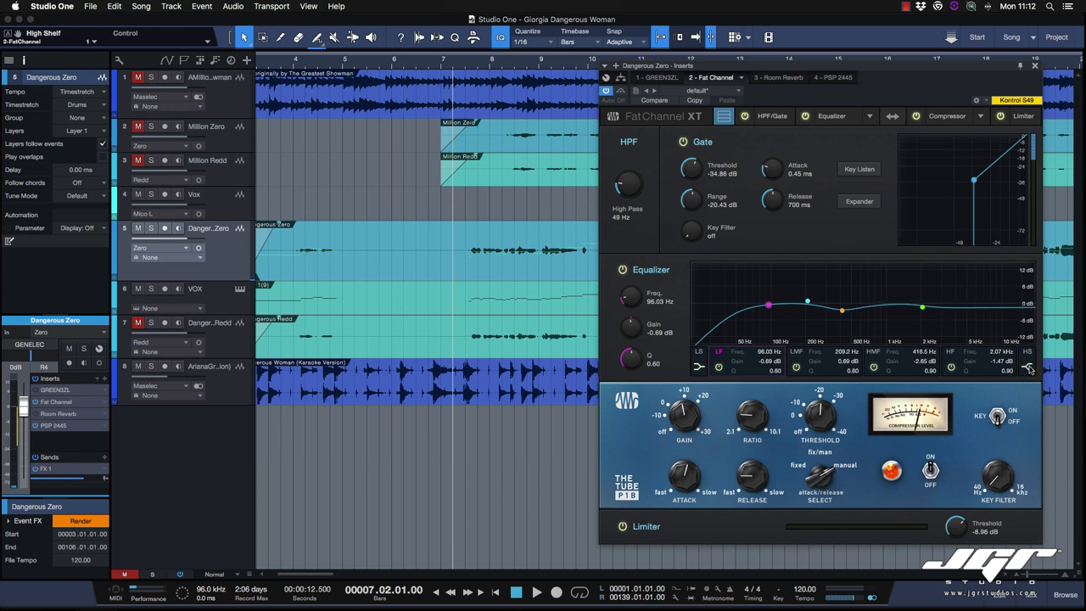
mouse_move(923, 306)
left_mouse_down()
mouse_move(963, 295)
mouse_move(960, 272)
mouse_move(961, 299)
mouse_move(944, 302)
left_mouse_up()
key("space")
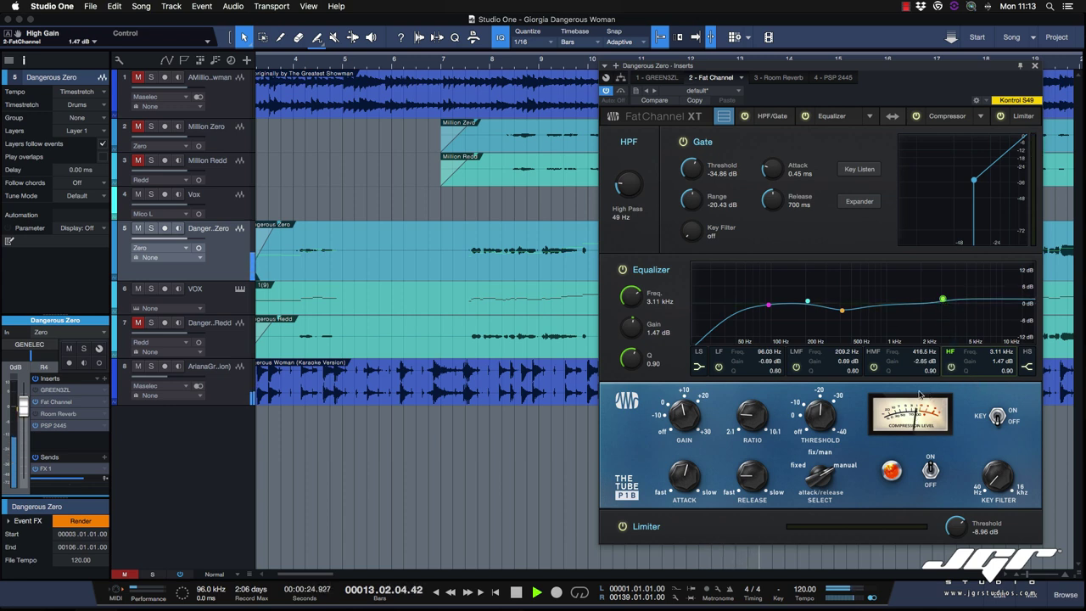
key("space")
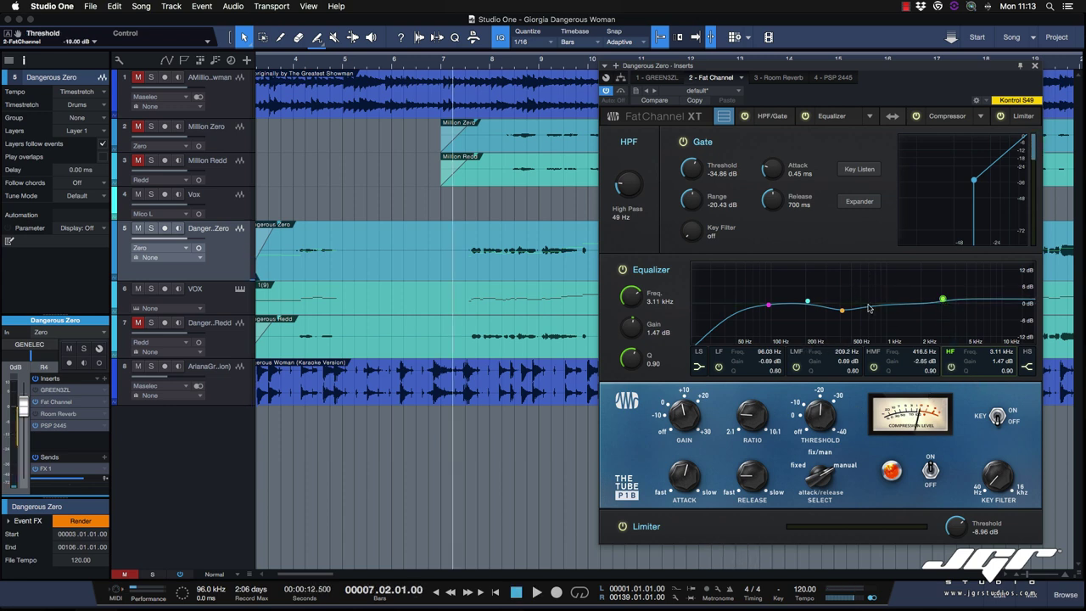
Switch the Fat Channel's equalizer model to Passive.
left_click(808, 301)
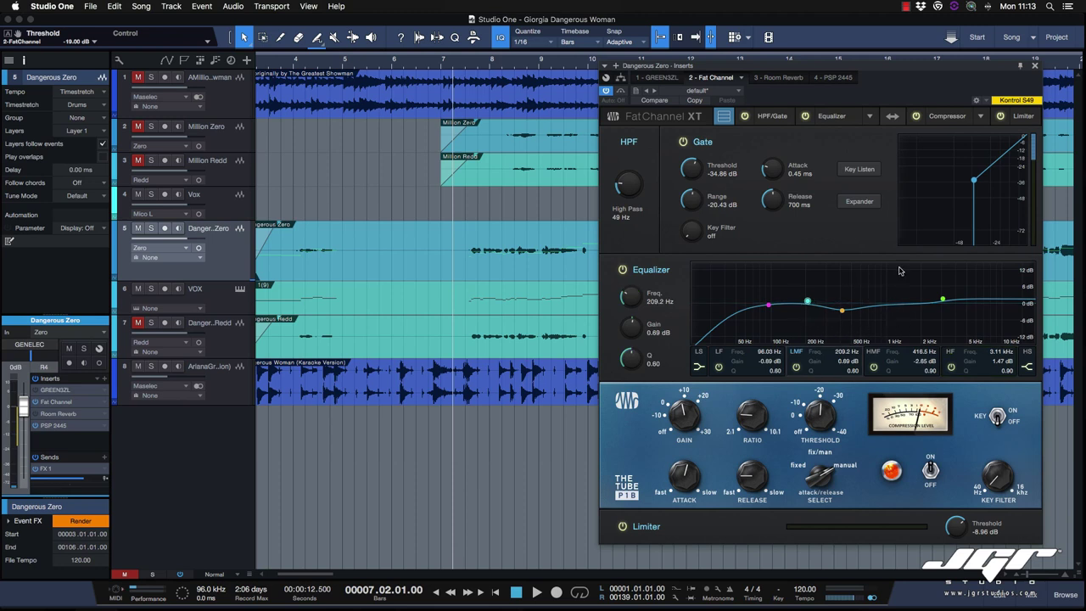
left_click(871, 117)
left_click(873, 118)
left_click(873, 118)
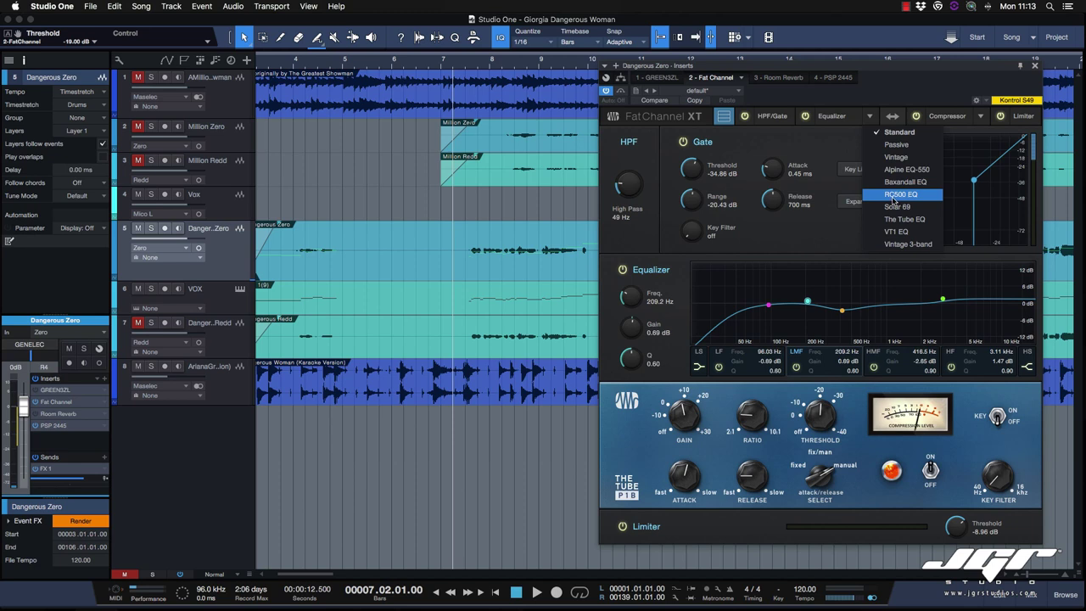
left_click(897, 146)
During playback, set the Passive EQ's low frequency to 30 and its low attenuation to 1.60.
key("space")
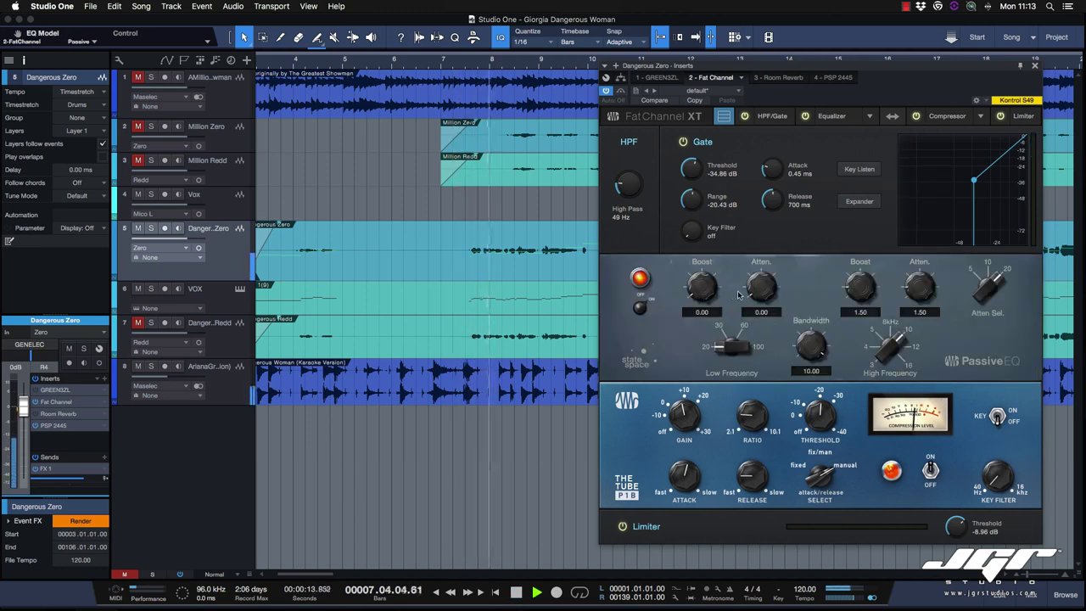
left_click_drag(762, 289, 762, 243)
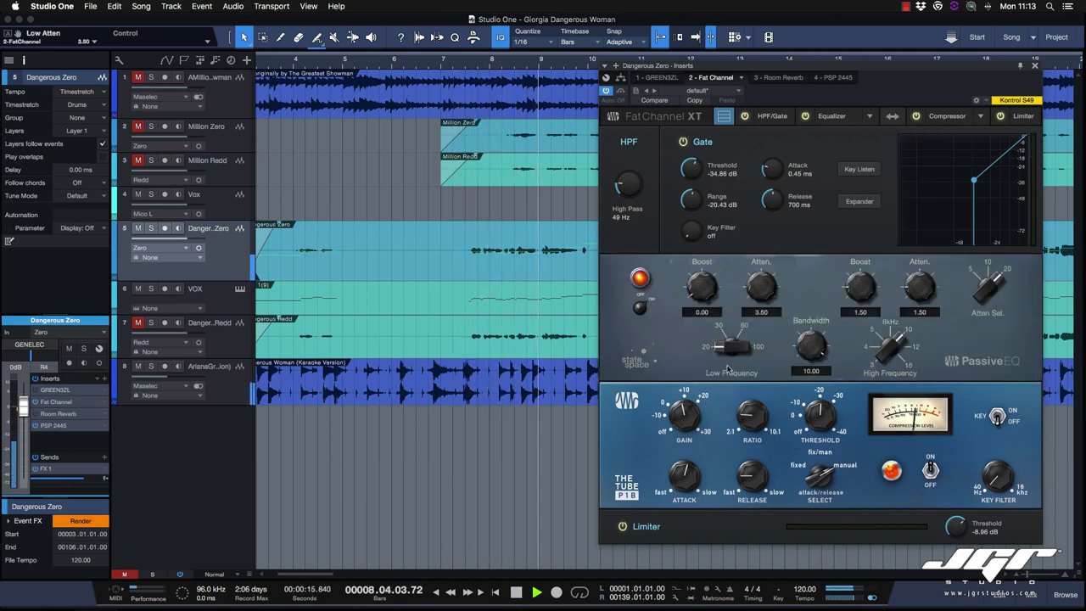
left_click_drag(731, 348, 730, 333)
left_click_drag(757, 294, 758, 249)
left_click_drag(755, 287, 759, 319)
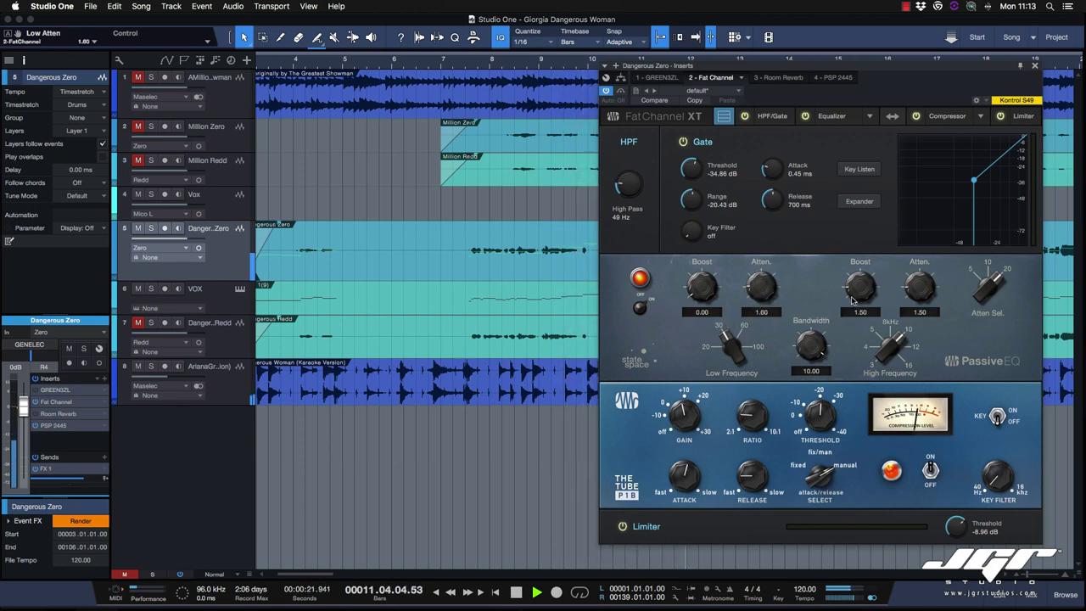
Set the Passive EQ's high-frequency boost to 3.25 and its bandwidth to 7.25.
mouse_move(887, 344)
left_mouse_down()
mouse_move(891, 371)
mouse_move(879, 323)
mouse_move(886, 356)
mouse_move(883, 332)
left_mouse_up()
left_click_drag(861, 289, 858, 278)
left_click_drag(808, 346, 814, 364)
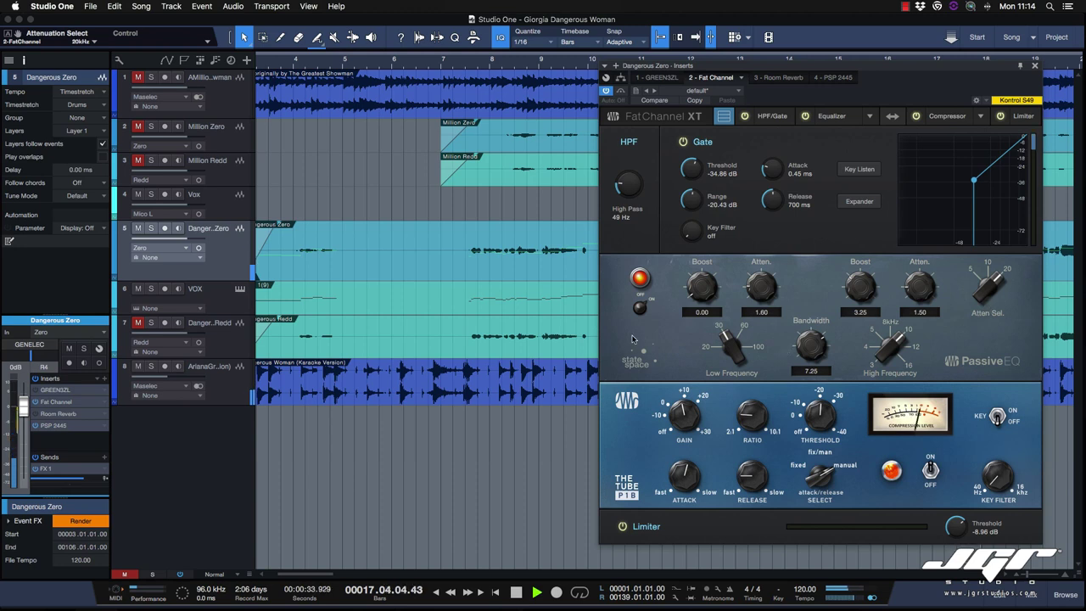
Compare the vocal with the Passive EQ bypassed and re-enabled, and stop playback.
left_click(640, 308)
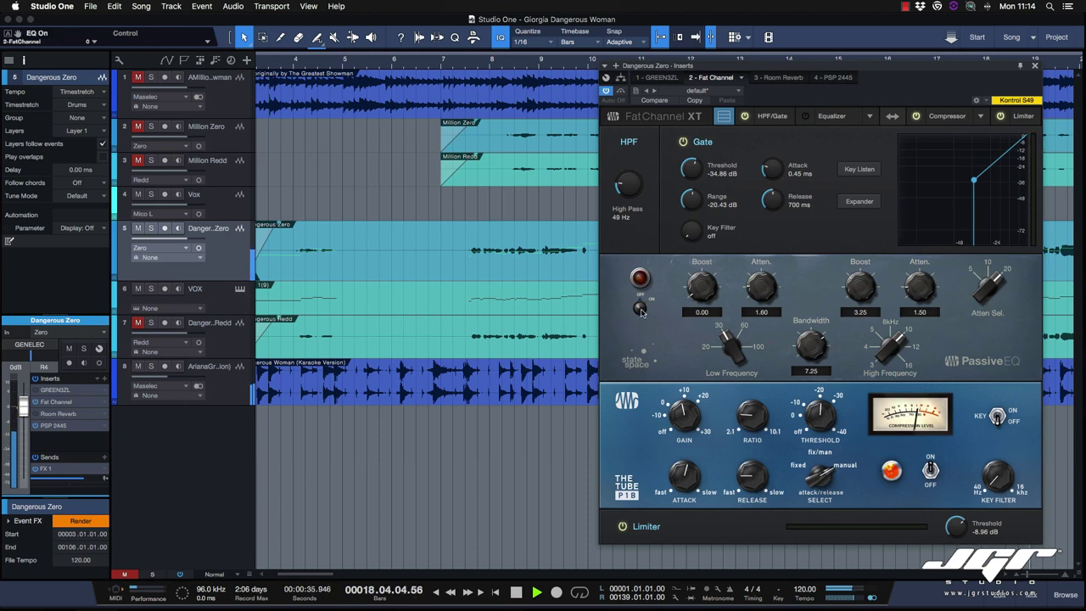
left_click(640, 308)
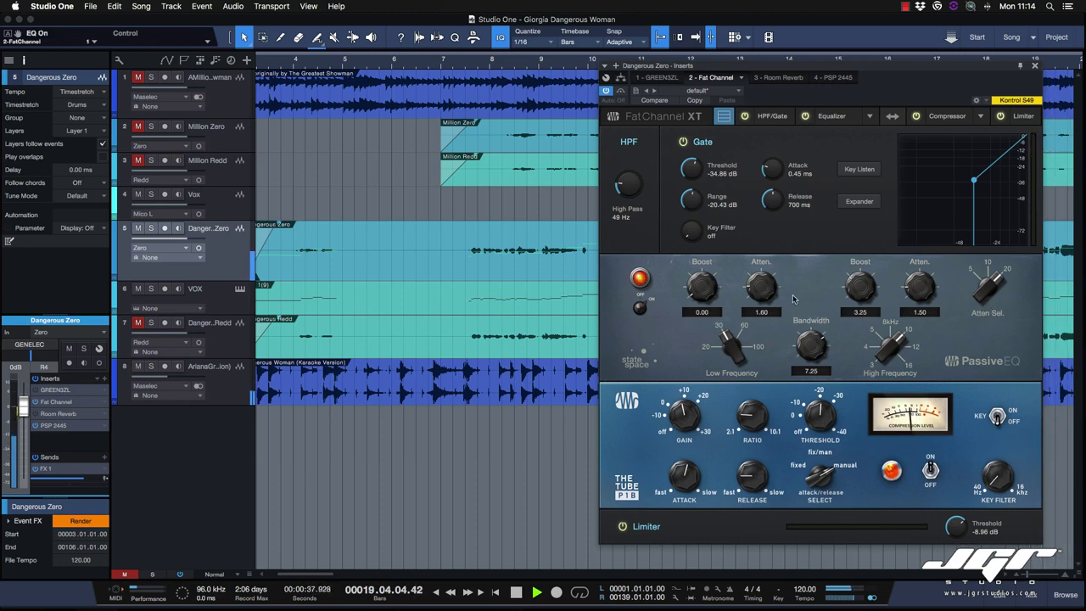
key("space")
Switch the Fat Channel's equalizer model to Vintage.
left_click(870, 117)
left_click(879, 165)
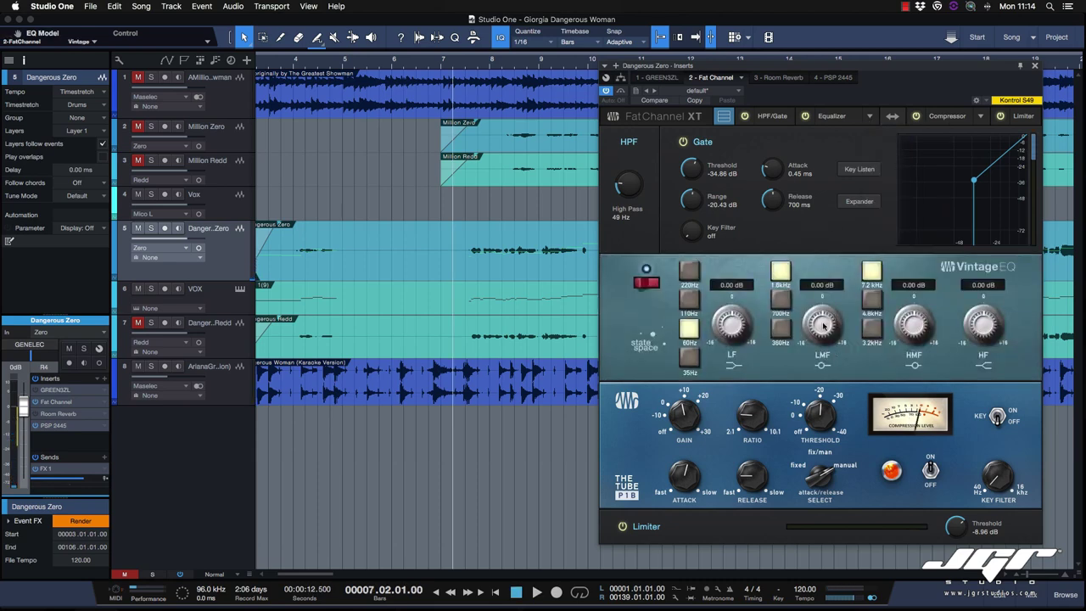
Try the Alpine EQ-550, Baxandall EQ, Solar 69, The Tube EQ, VT1 EQ and Vintage 3-band equalizer models in turn.
left_click(870, 117)
left_click(883, 169)
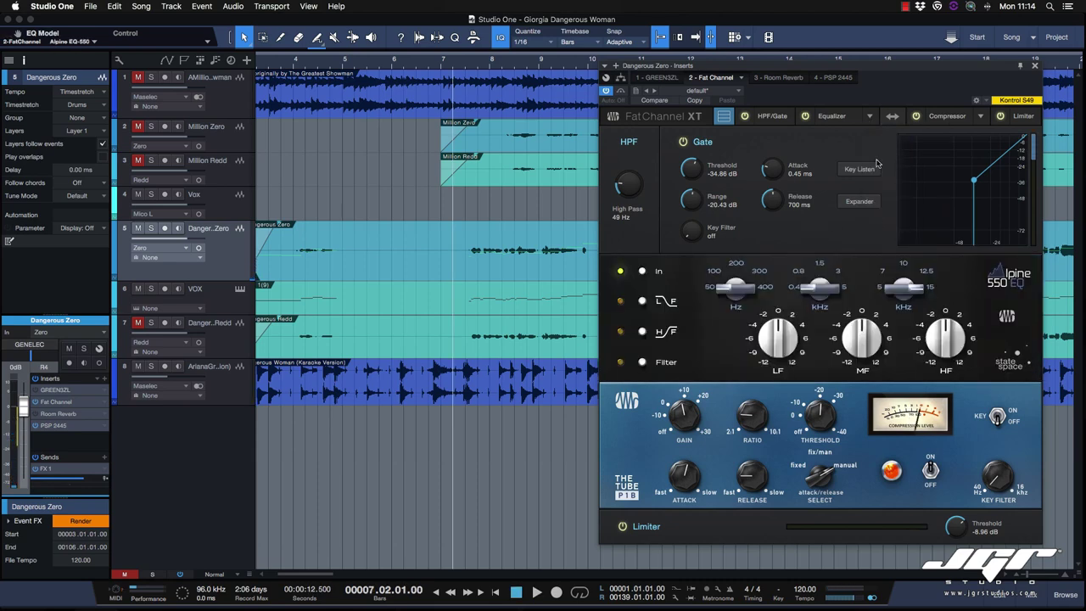
left_click(869, 117)
left_click(896, 184)
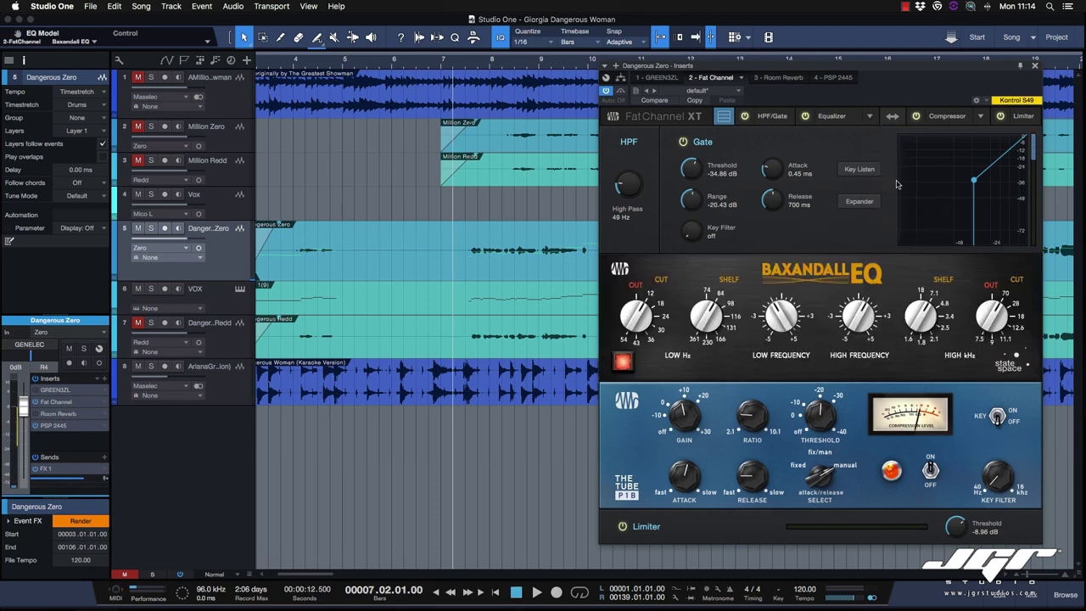
left_click(869, 116)
left_click(891, 207)
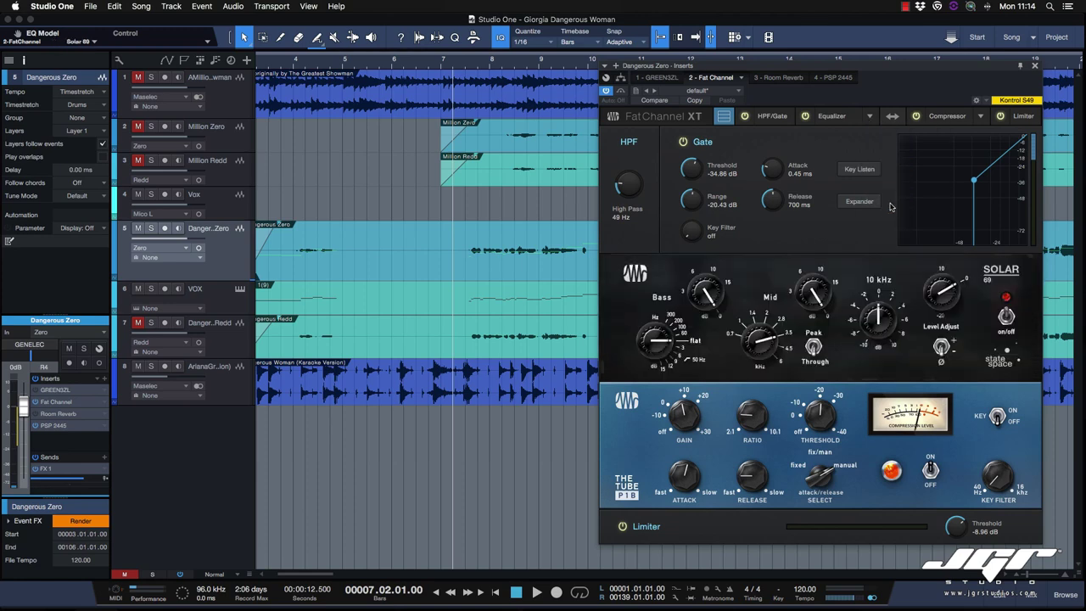
left_click(869, 117)
left_click(893, 219)
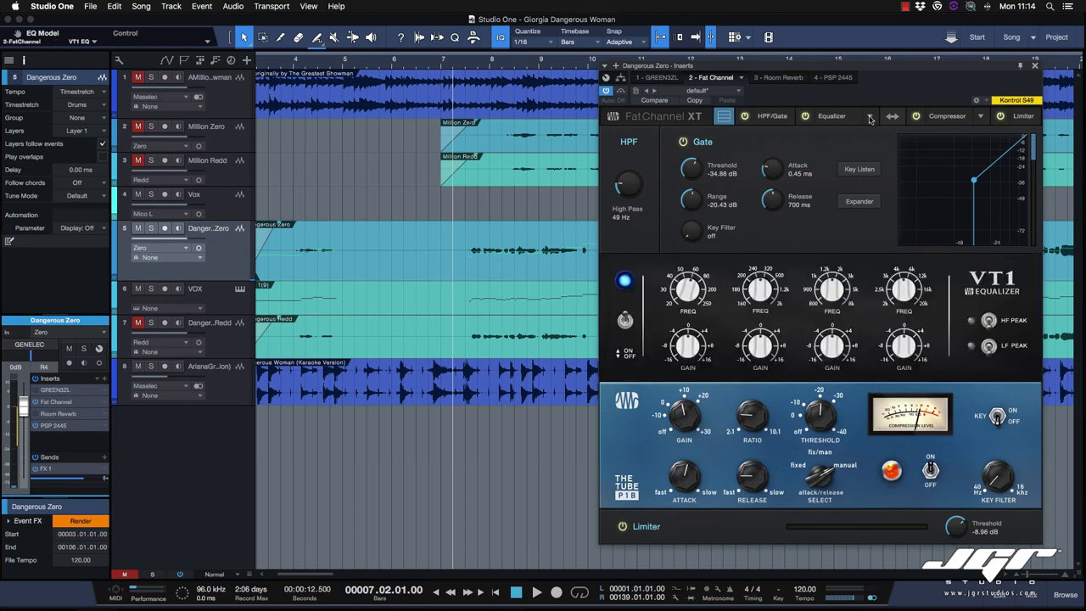
left_click(870, 117)
left_click(905, 243)
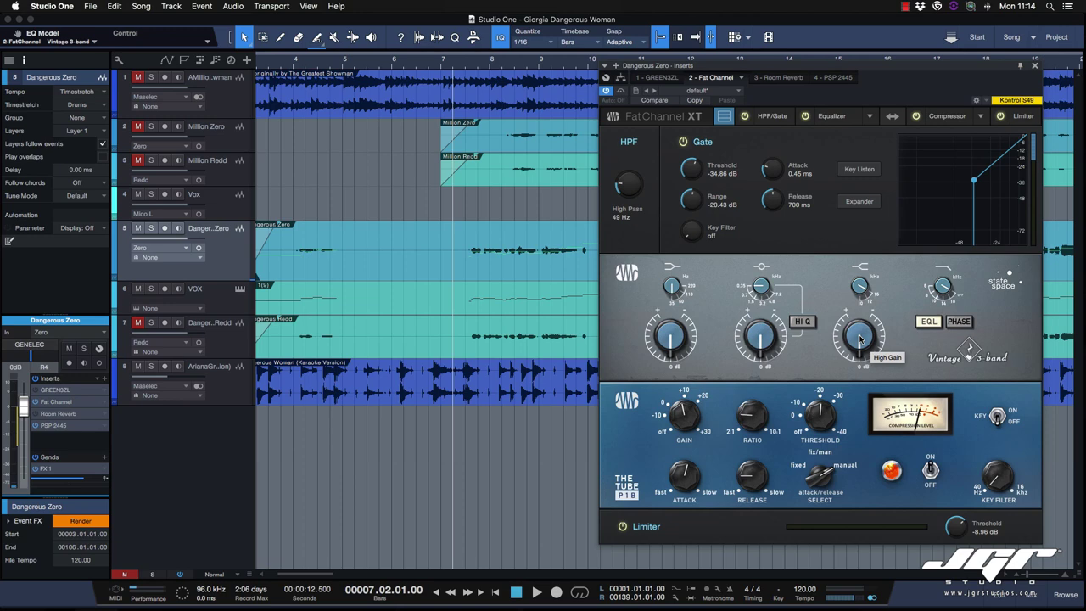
Switch the equalizer model to Standard and select its low-mid frequency (LMF) band.
left_click(872, 116)
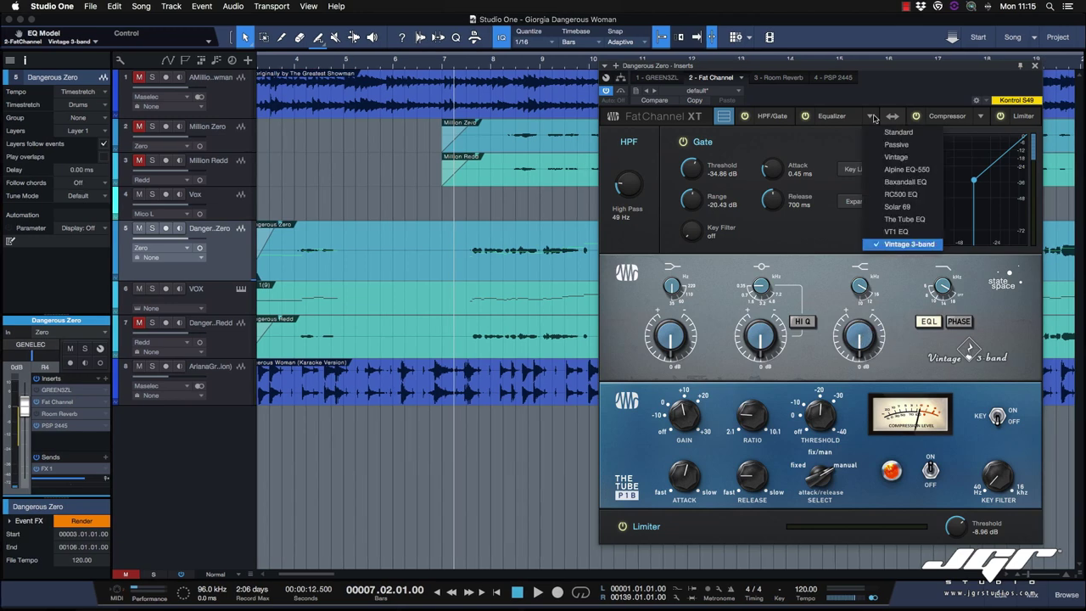
left_click(889, 132)
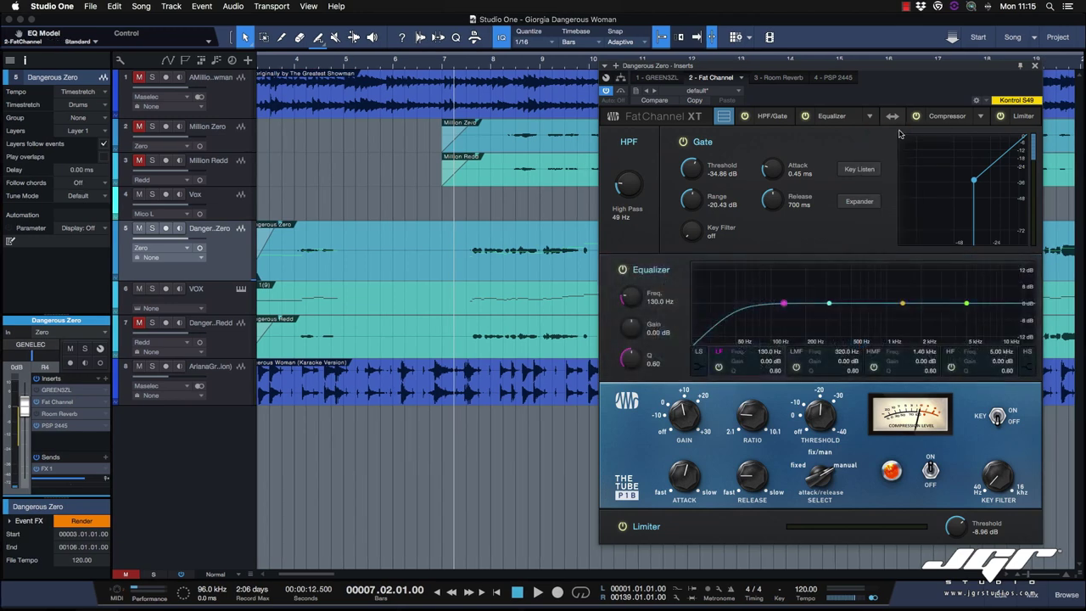
left_click(828, 305)
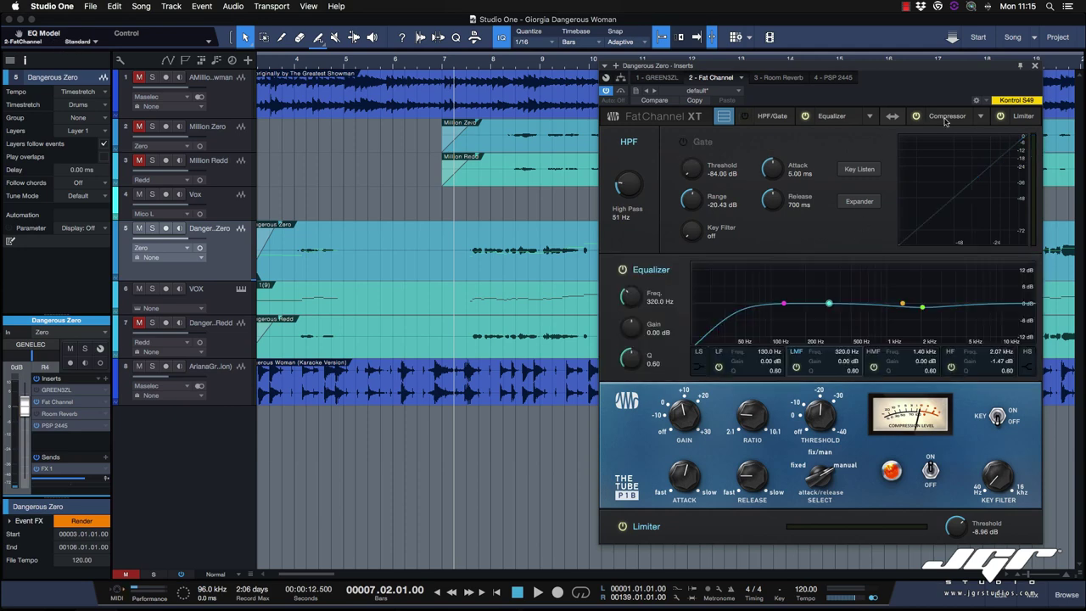
Switch the compressor model to Standard, with its threshold at -20.72 dB and ratio at 1.8:1.
left_click(980, 117)
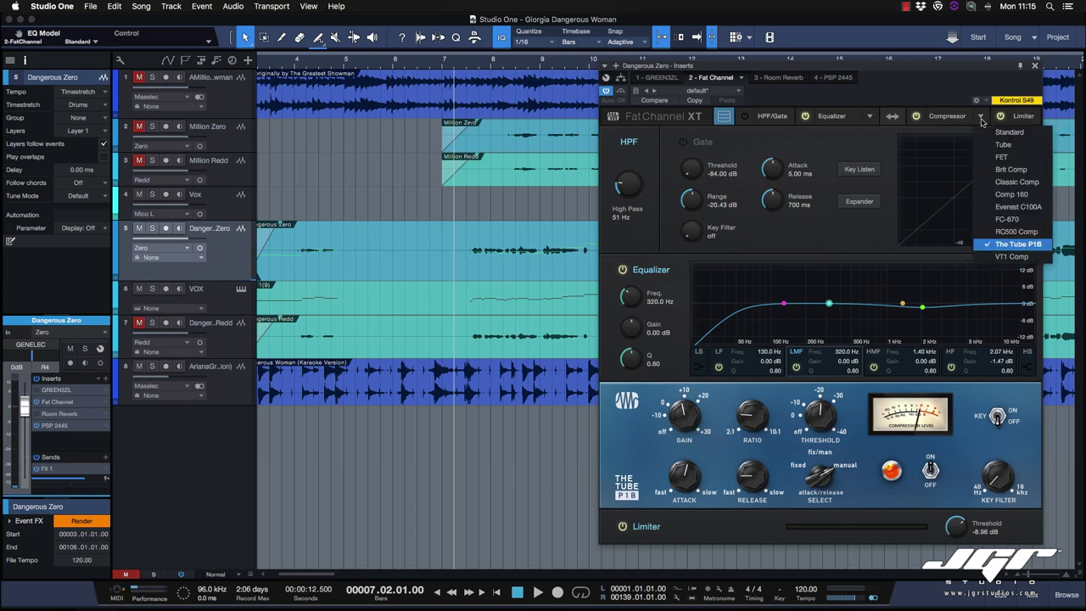
left_click(998, 132)
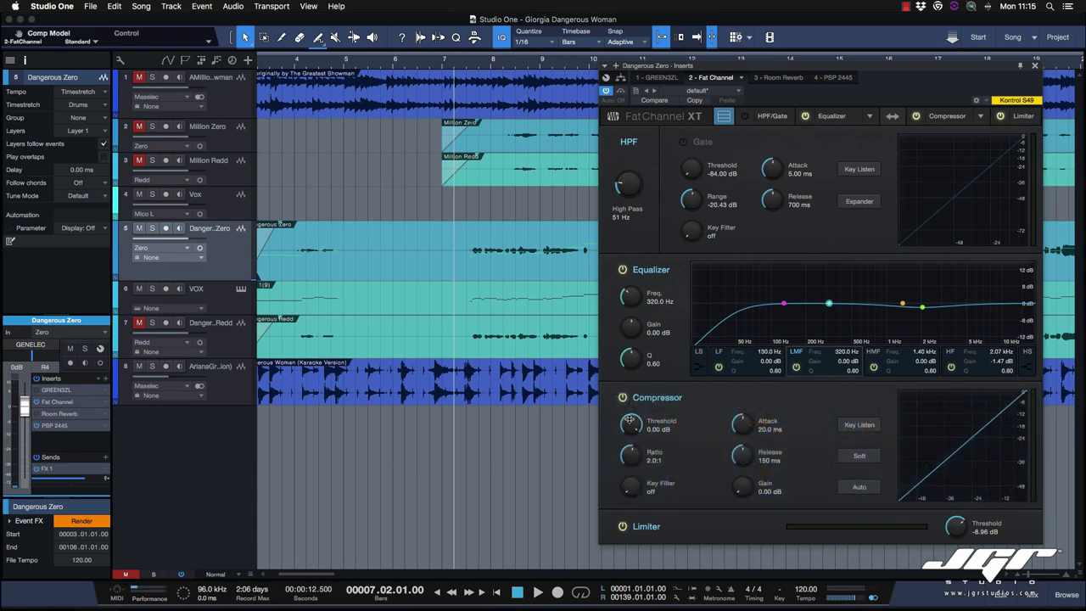
left_click_drag(632, 424, 628, 460)
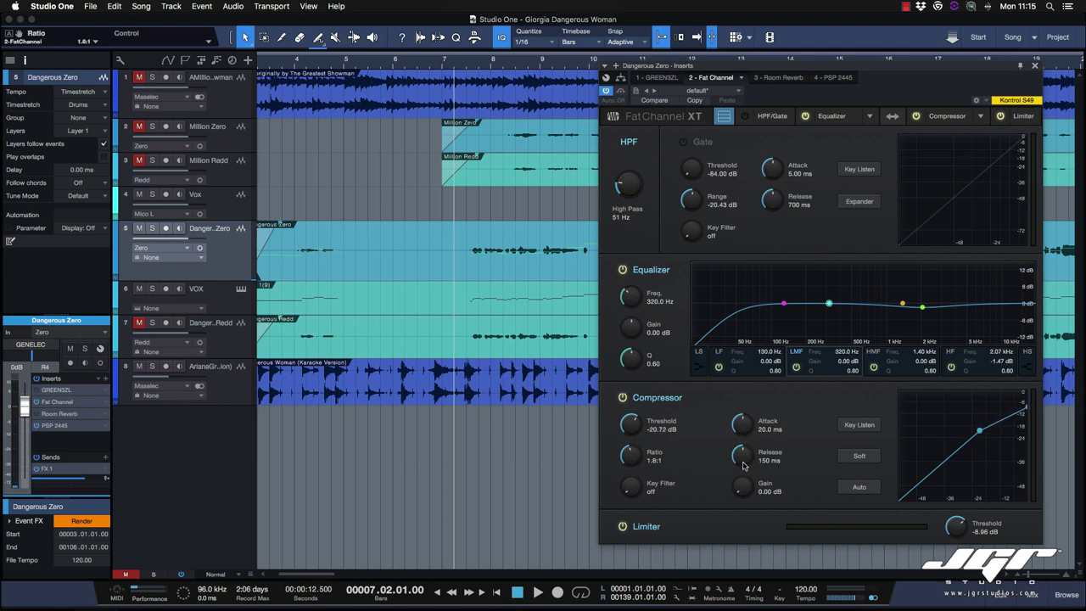
mouse_move(744, 494)
left_mouse_down()
mouse_move(742, 482)
mouse_move(753, 512)
left_mouse_up()
Try the FET, Brit Comp, Classic Comp, Comp 160 and Everest C100A compressor models in turn.
left_click(981, 115)
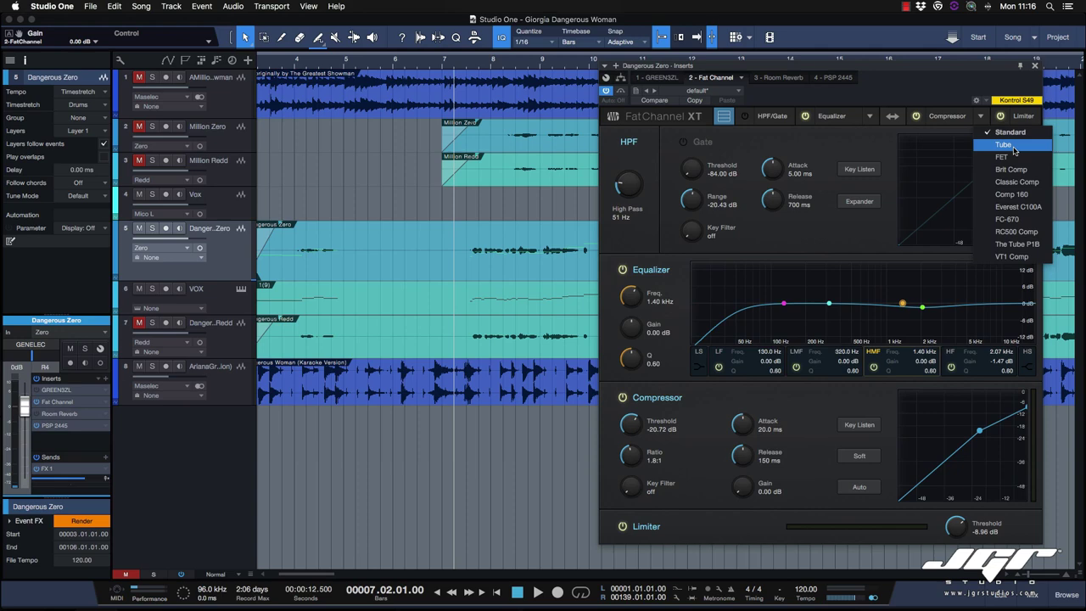
left_click(1010, 158)
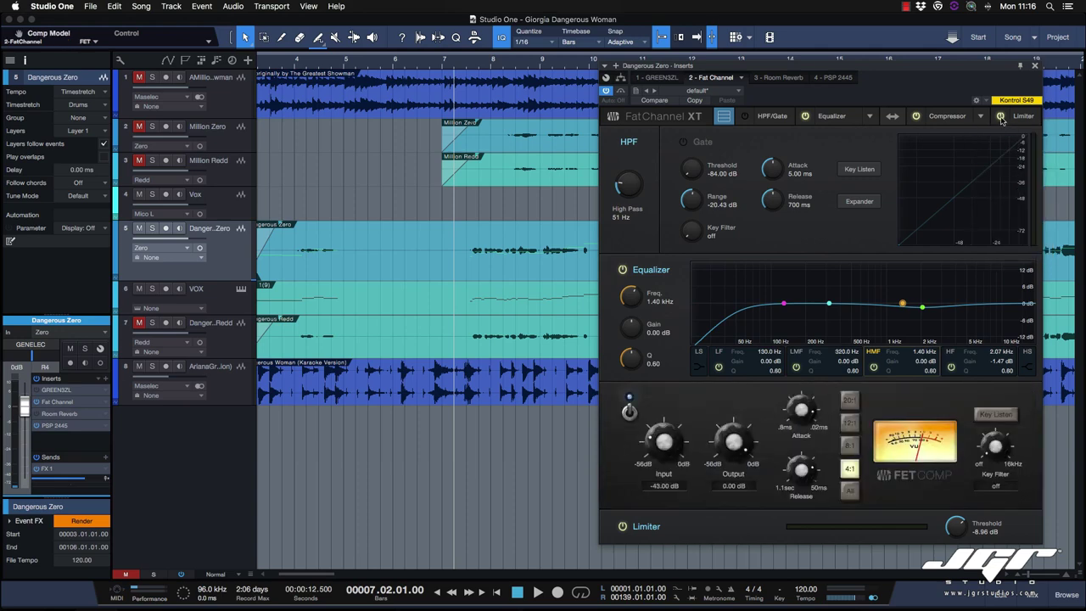
left_click(981, 117)
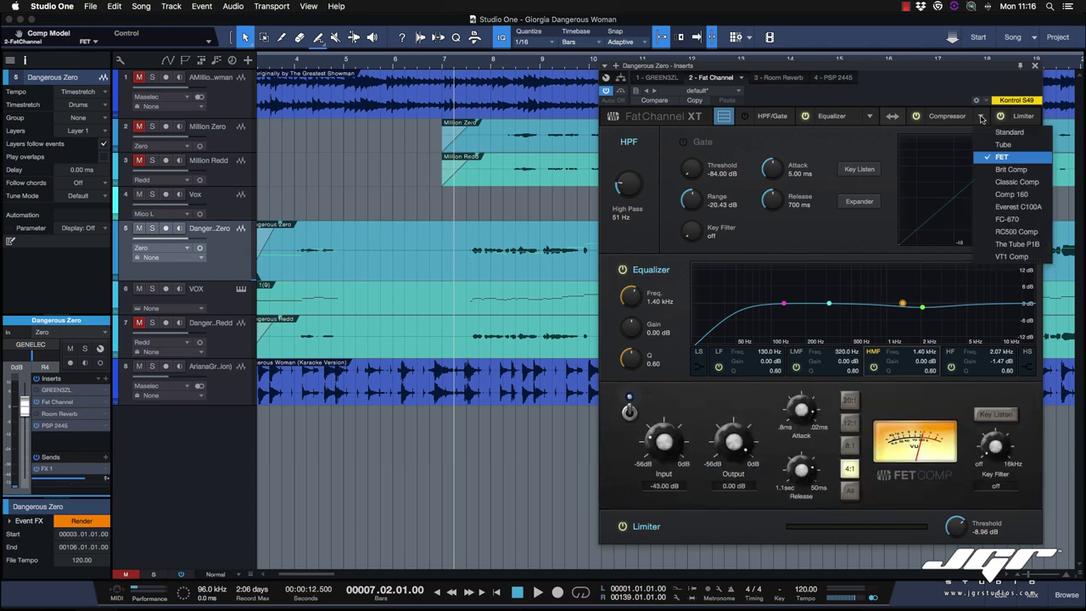
left_click(993, 169)
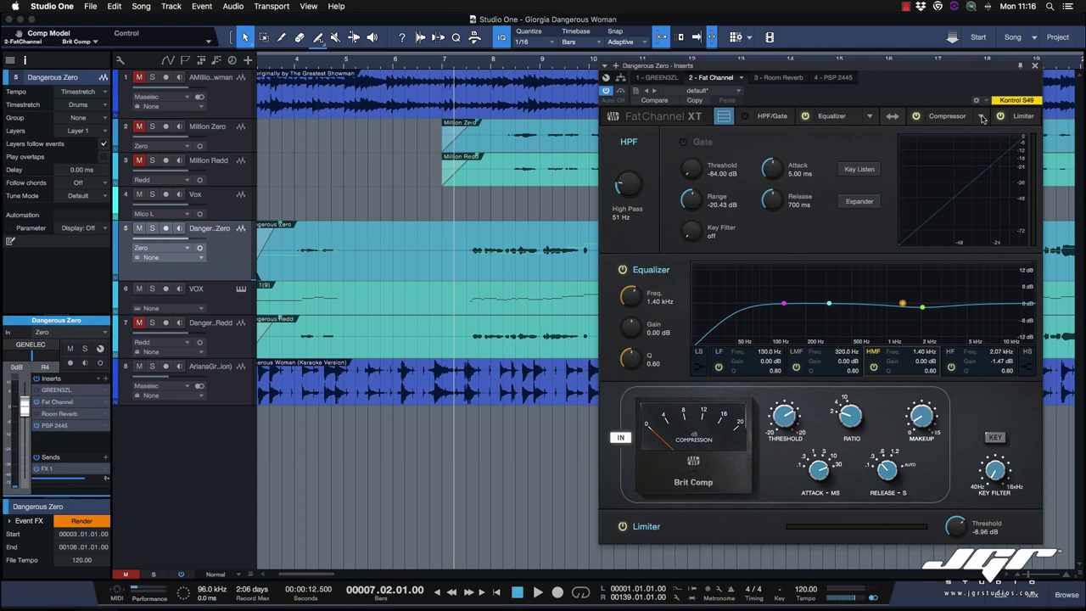
left_click(981, 116)
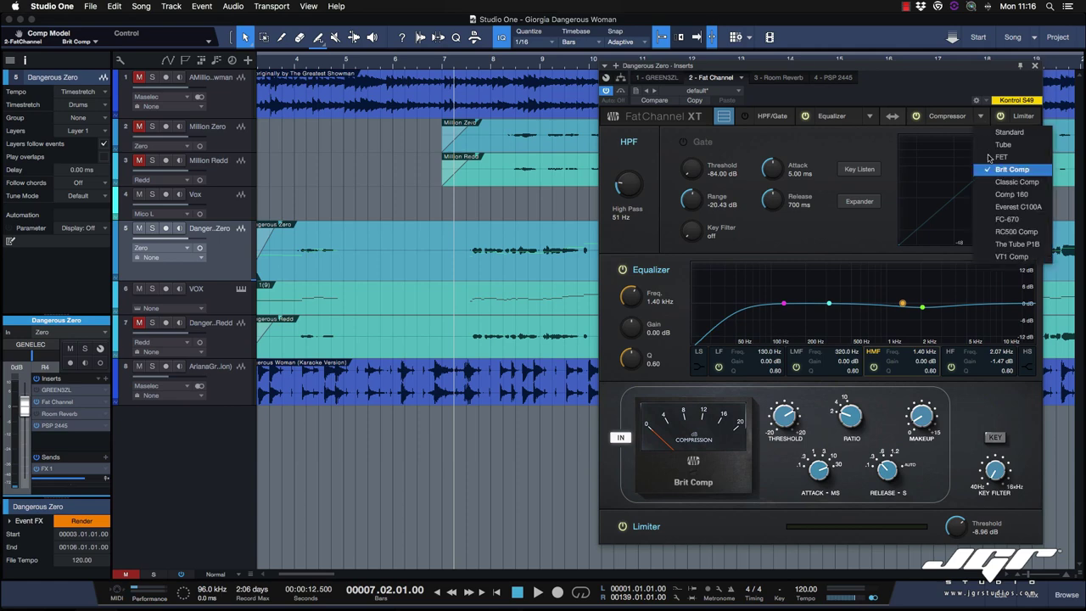
left_click(995, 177)
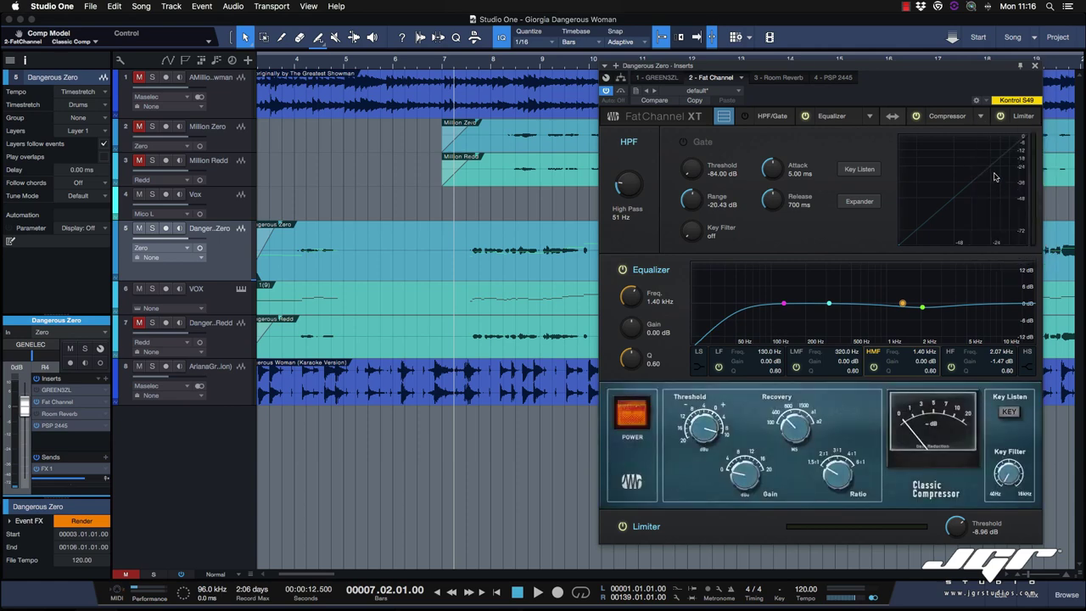
left_click(980, 116)
left_click(992, 194)
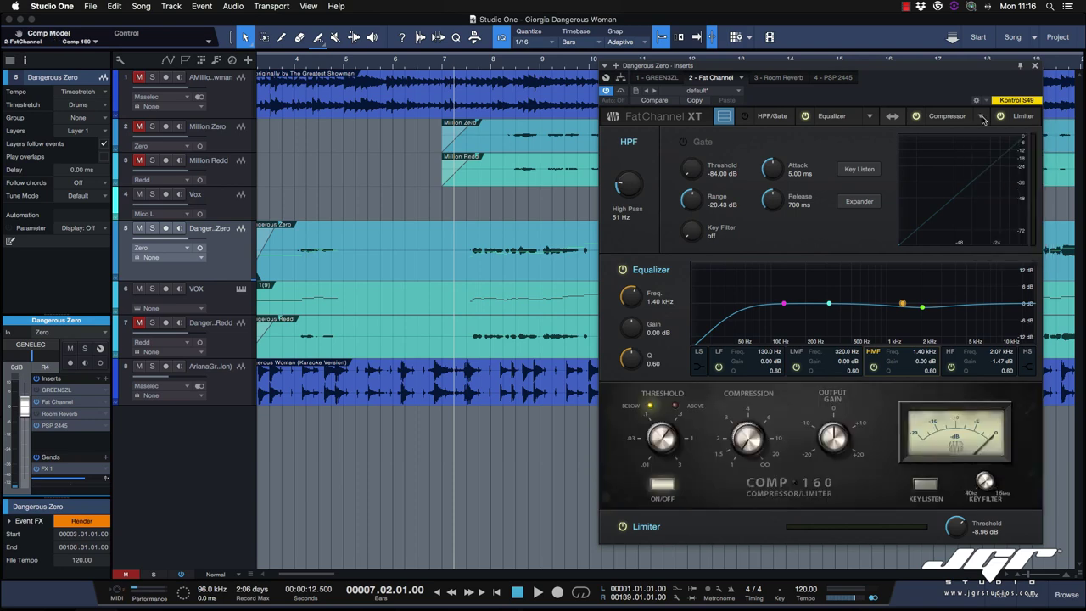
left_click(982, 118)
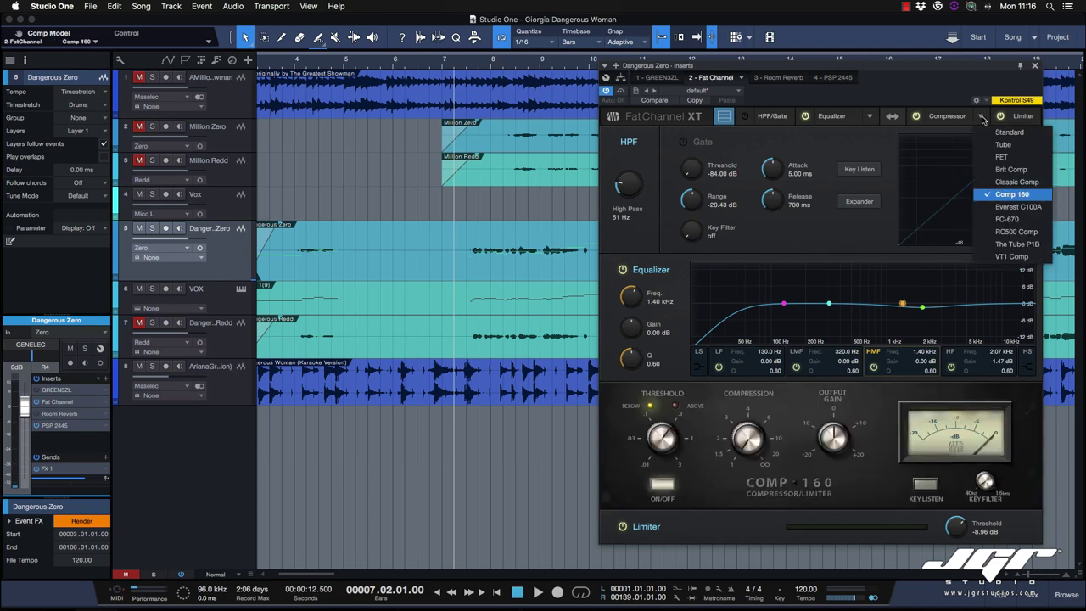
left_click(996, 208)
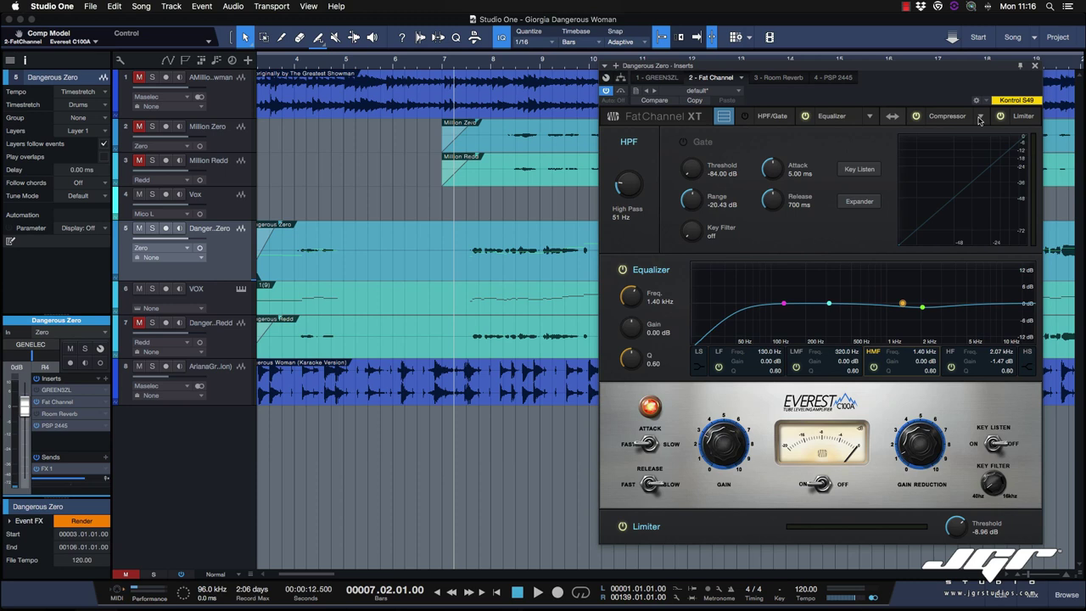
Step through the FC-670, RC500 Comp and VT1 Comp compressor models, settling on The Tube P1B.
left_click(980, 118)
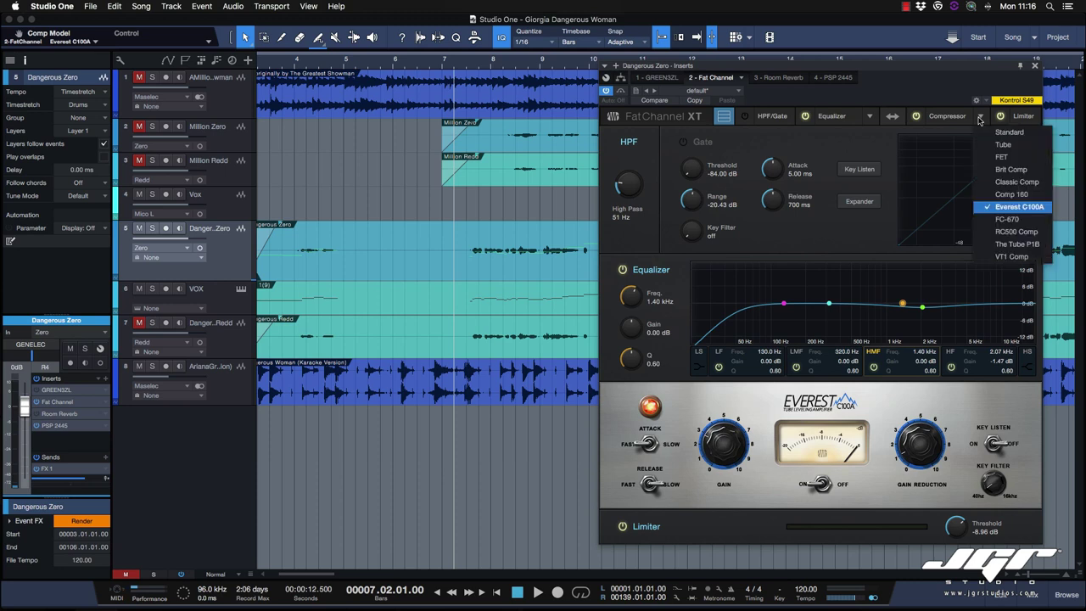
left_click(1006, 218)
left_click(980, 120)
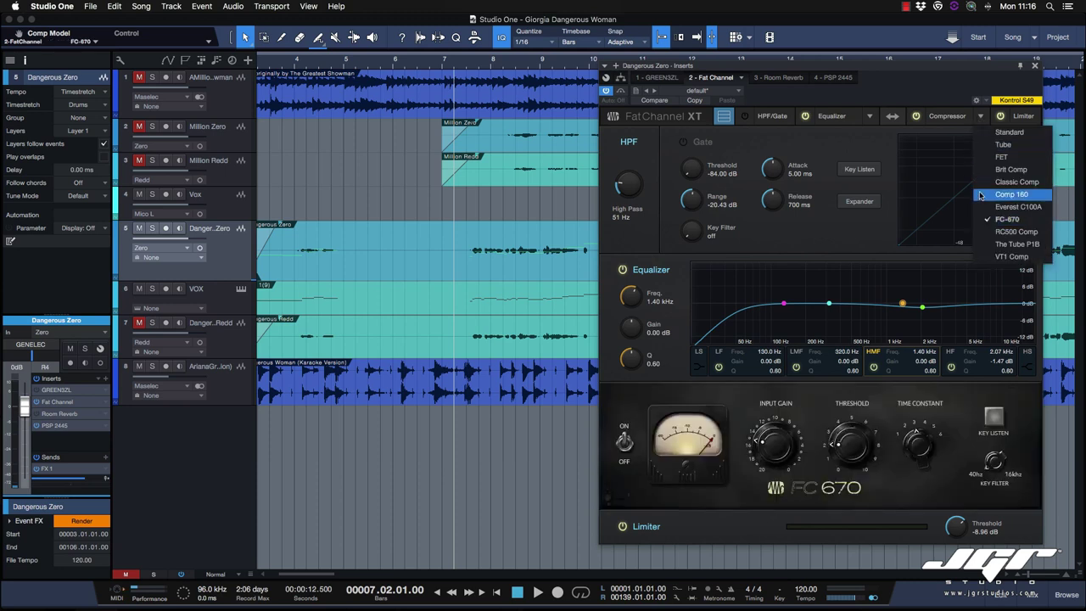
left_click(1009, 231)
left_click(981, 117)
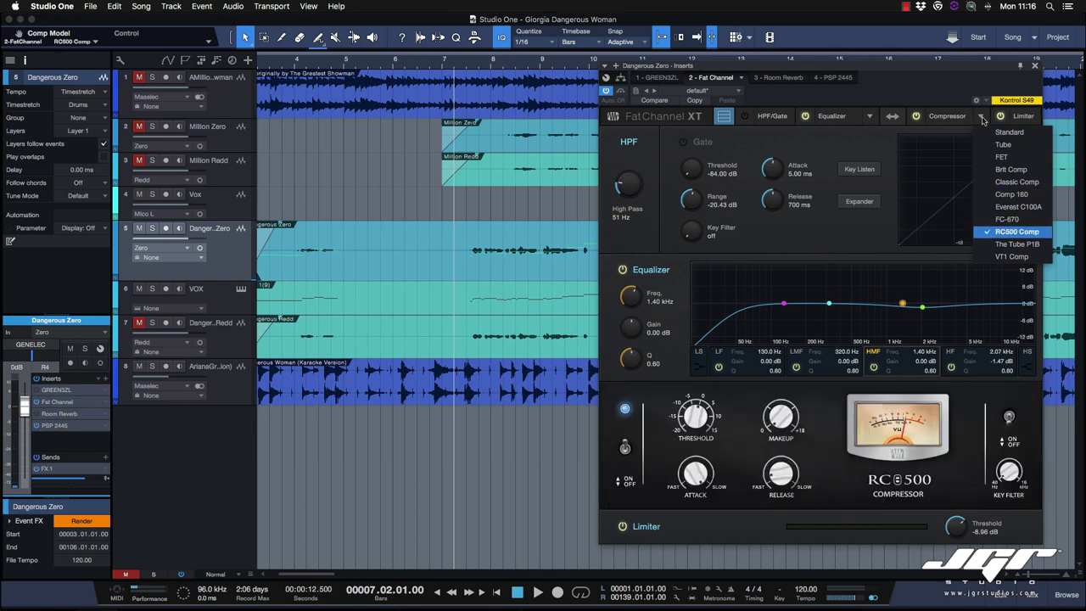
left_click(1005, 244)
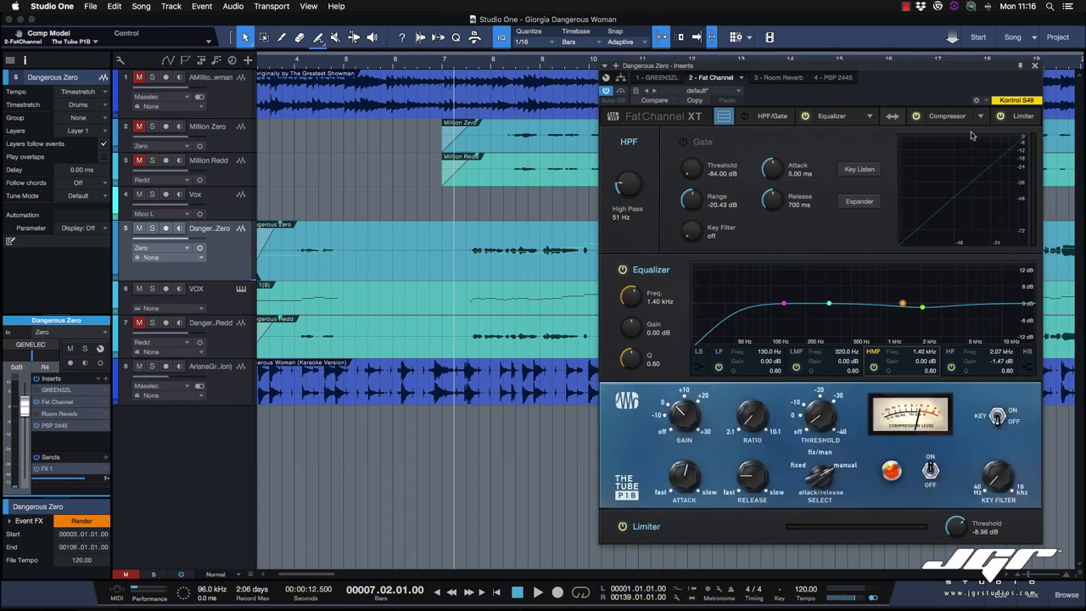
left_click(980, 119)
left_click(1014, 256)
Start playback, move the plug-in window clear of the timeline ruler, and jump playback to a later passage.
left_click_drag(905, 69, 847, 80)
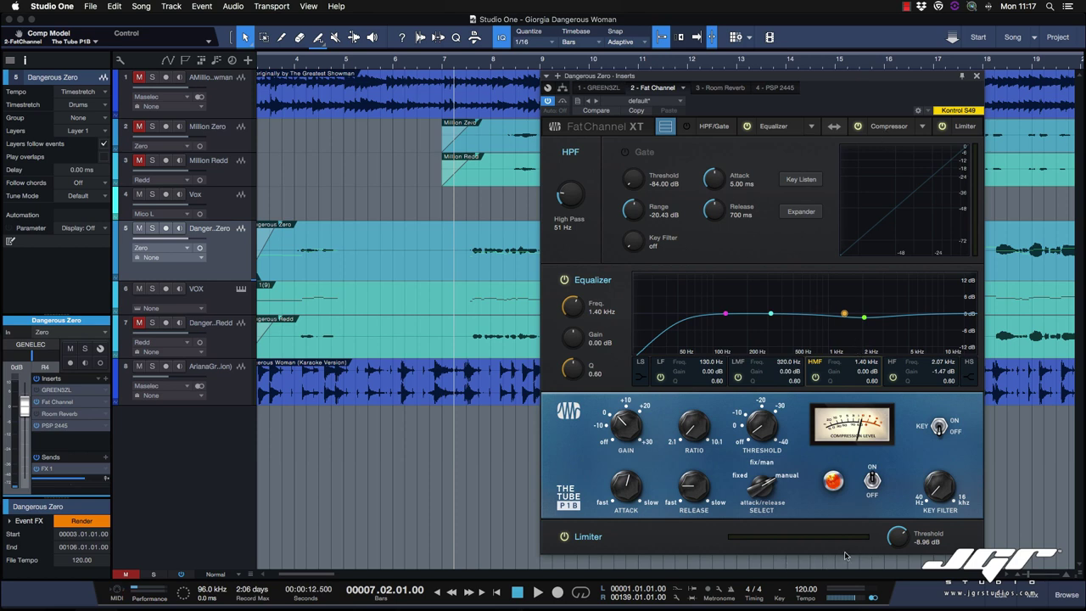
key("space")
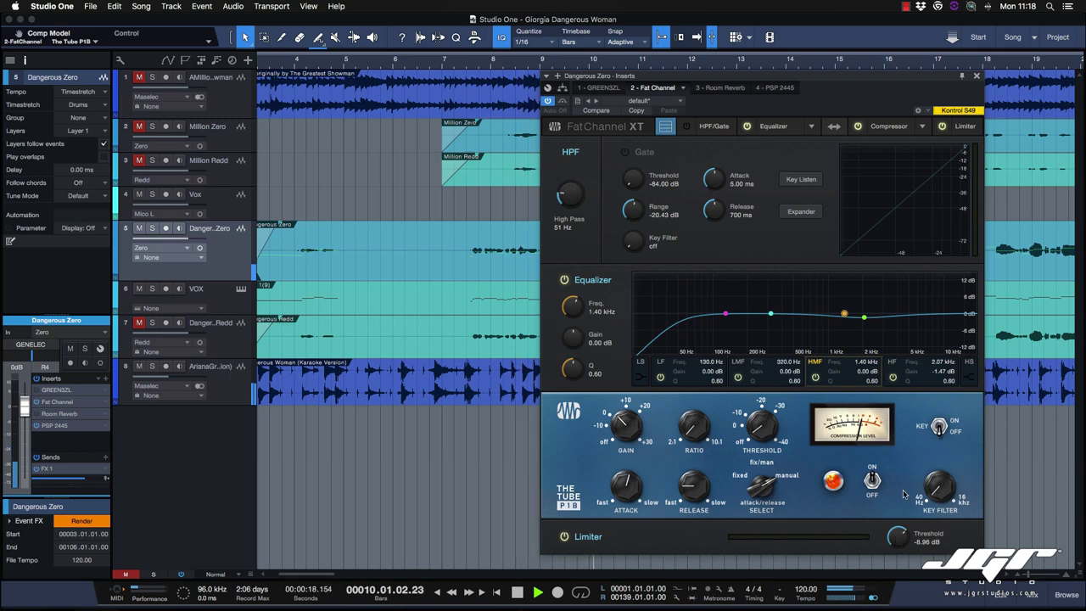
left_click_drag(834, 83, 813, 135)
scroll(793, 92, "down", 3)
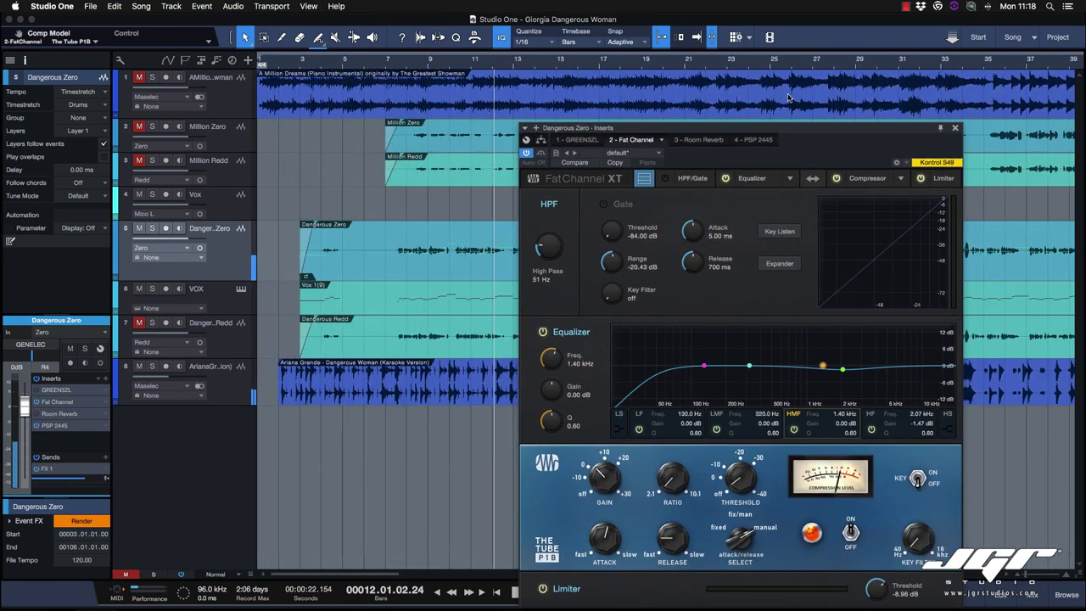
left_click(986, 66)
left_click(987, 67)
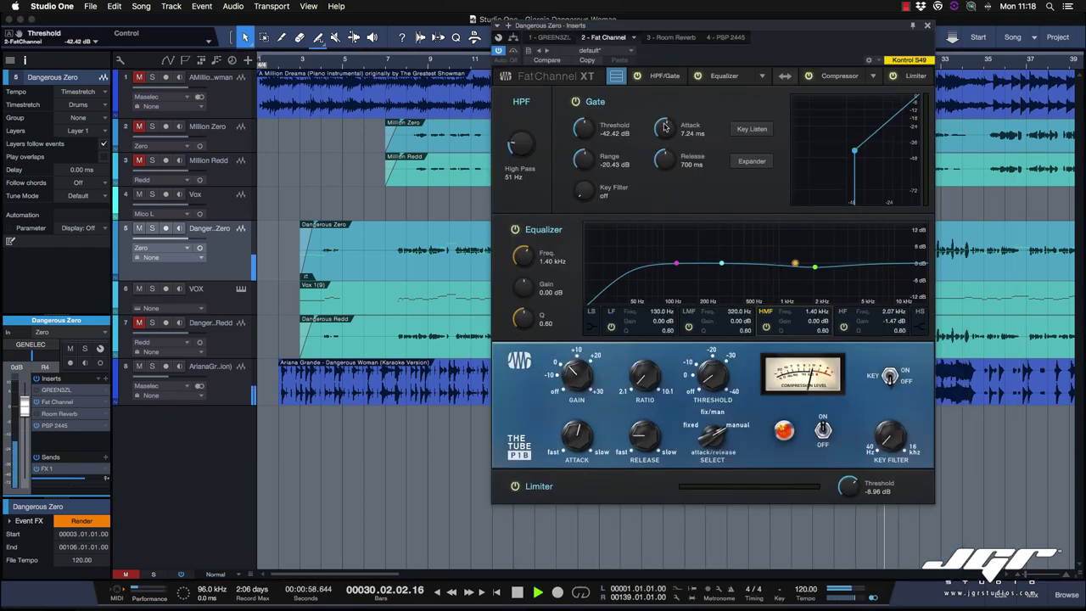
Set the gate's attack to 1.72 ms and release to 370 ms, then close the plug-in window and stop playback.
left_click_drag(664, 127, 666, 165)
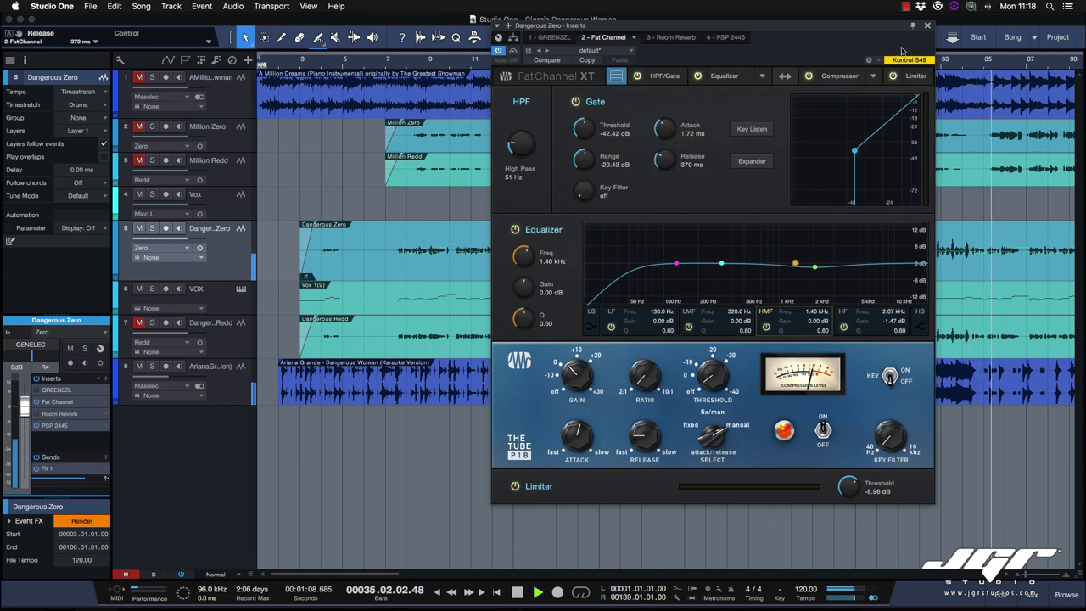
left_click(927, 25)
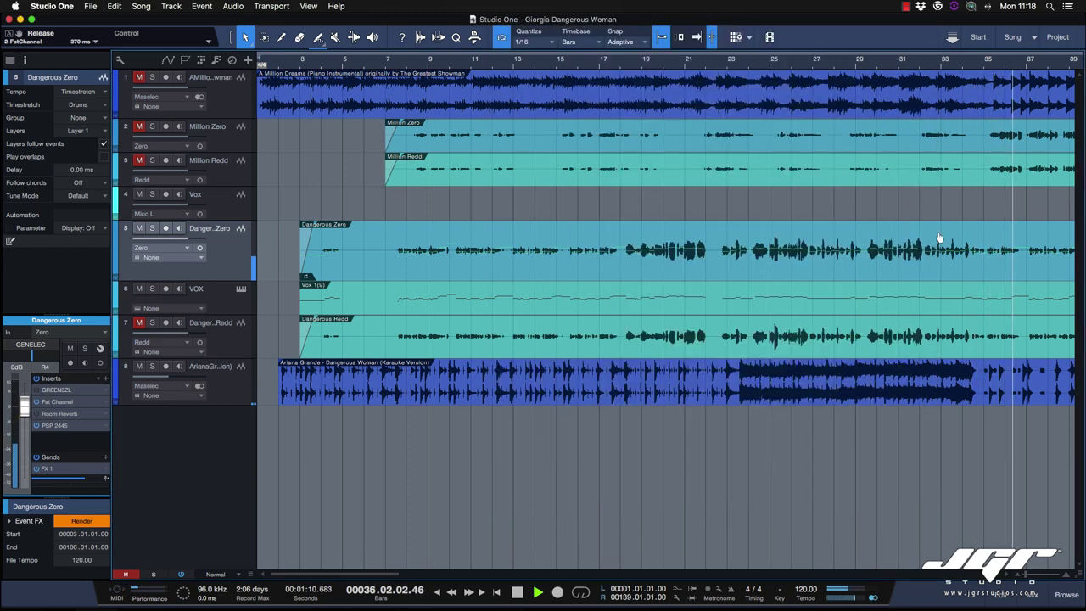
key("space")
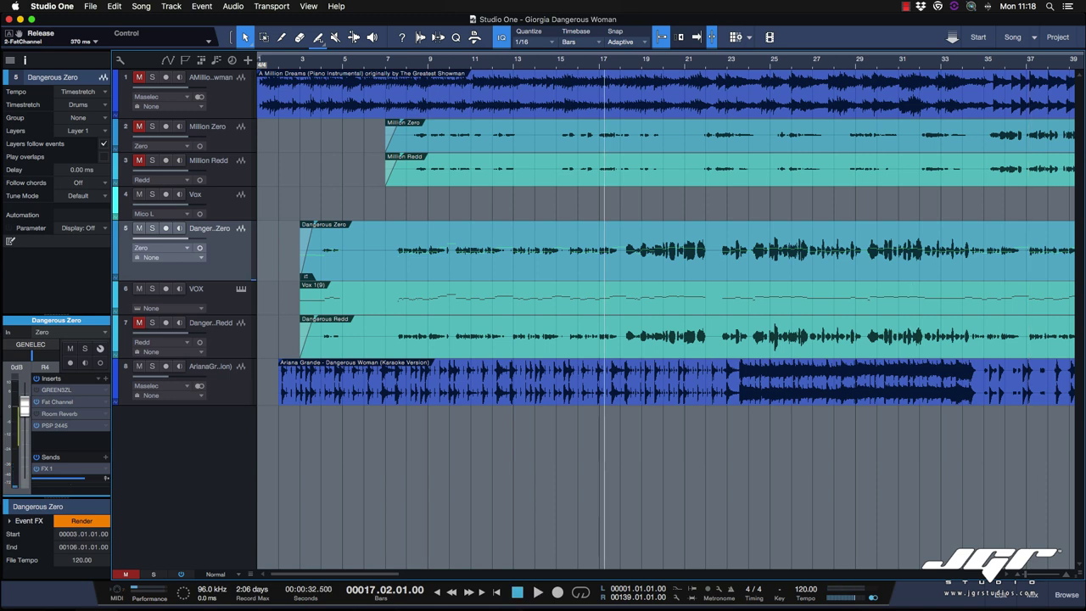